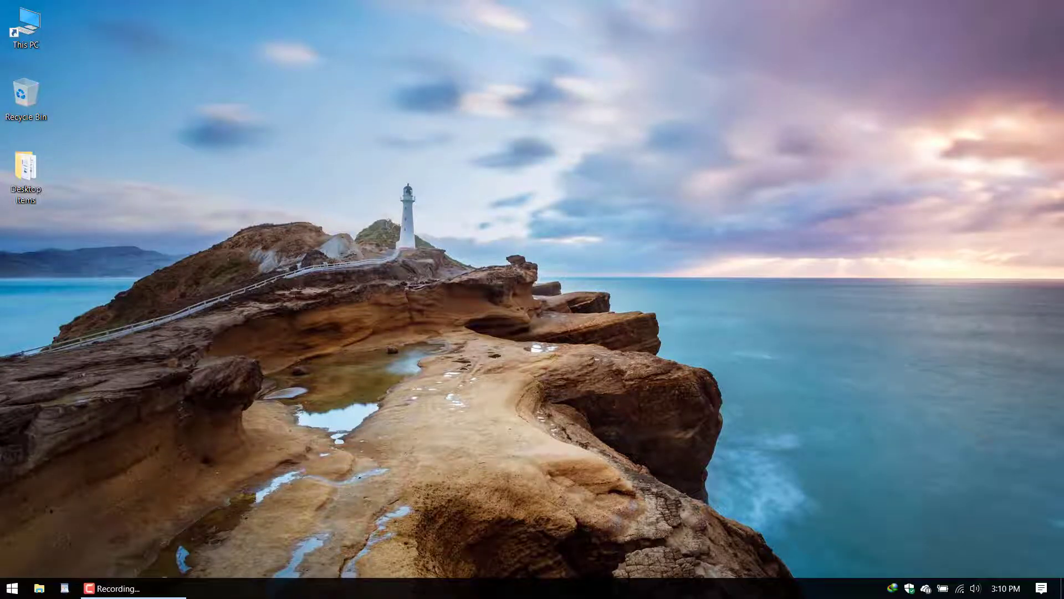
Launch FACTORY I/O and then Do-more Designer 2.2 from the Start menu.
left_click(10, 591)
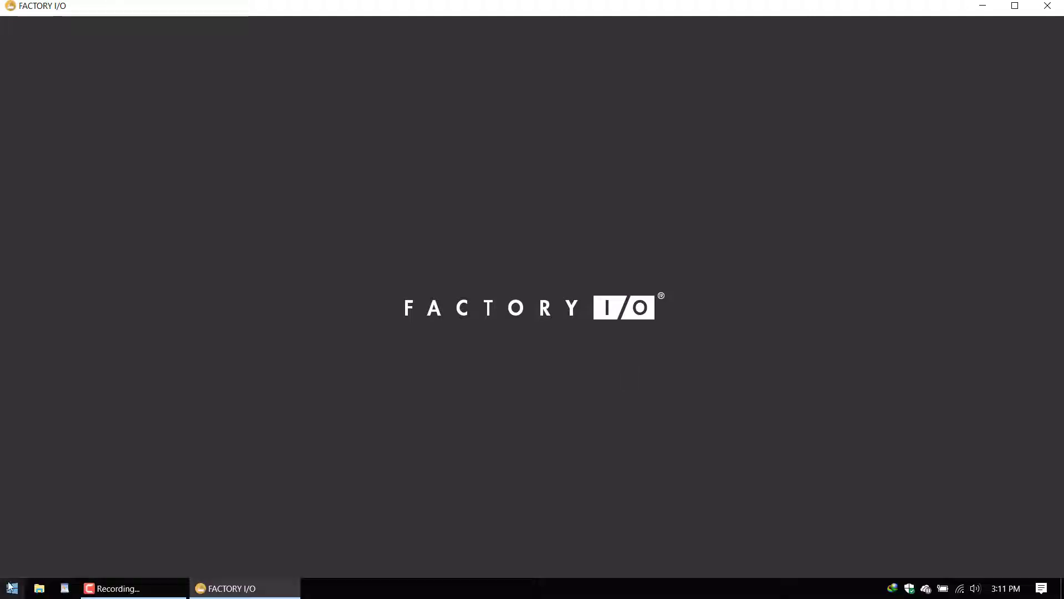
left_click(10, 589)
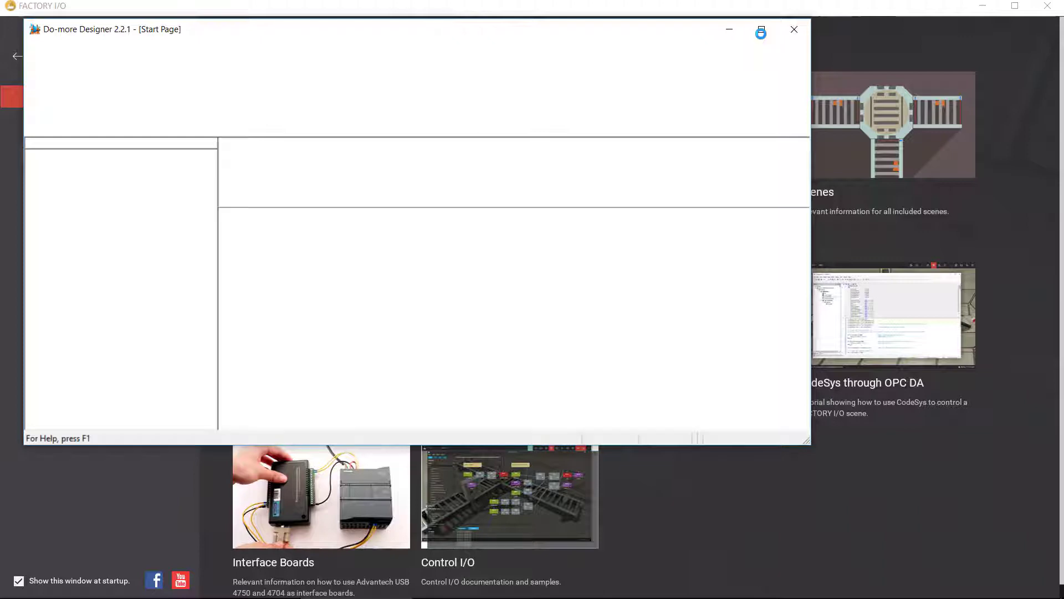
Maximize the Do-more Designer window and turn on airplane mode to switch Wi-Fi off.
left_click(771, 26)
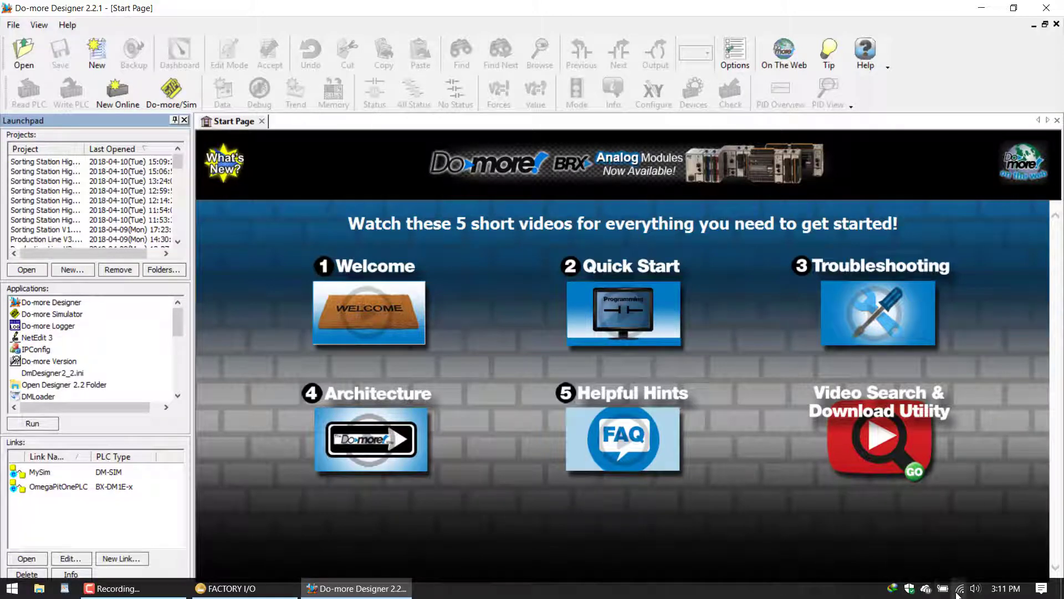
left_click(959, 588)
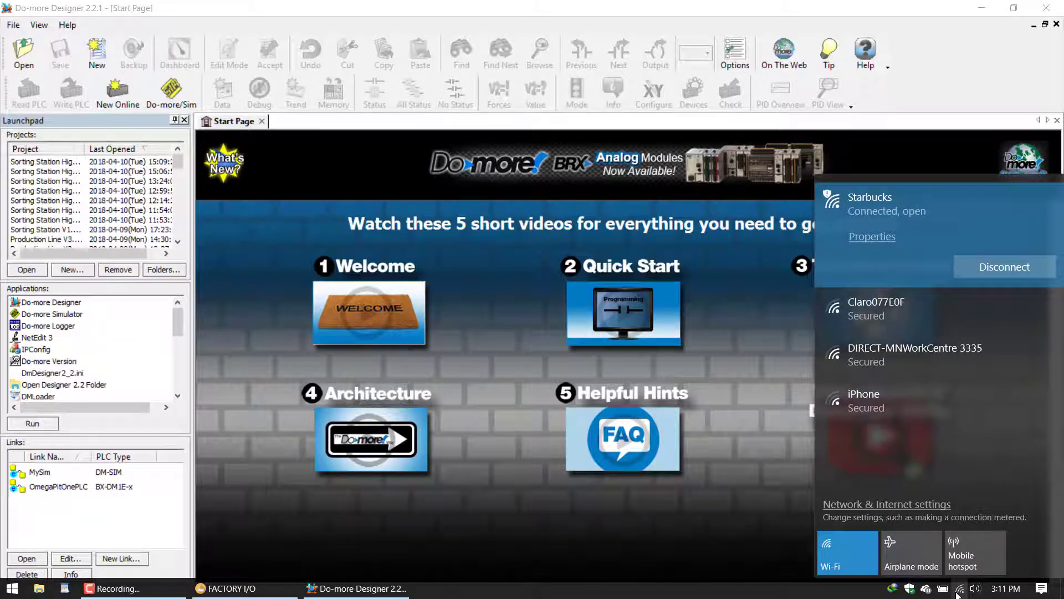
left_click(929, 568)
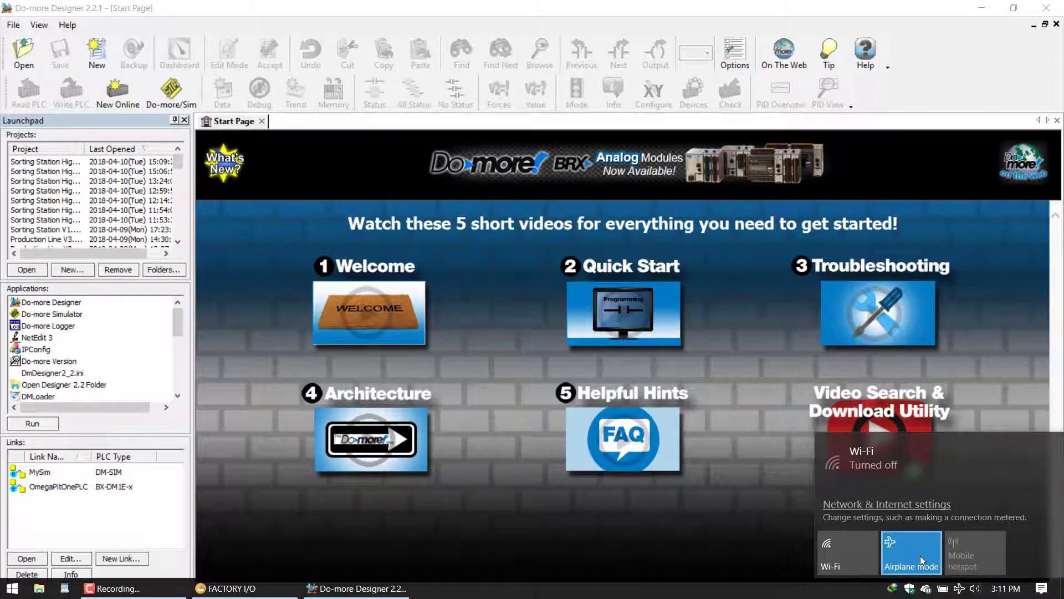
left_click(398, 398)
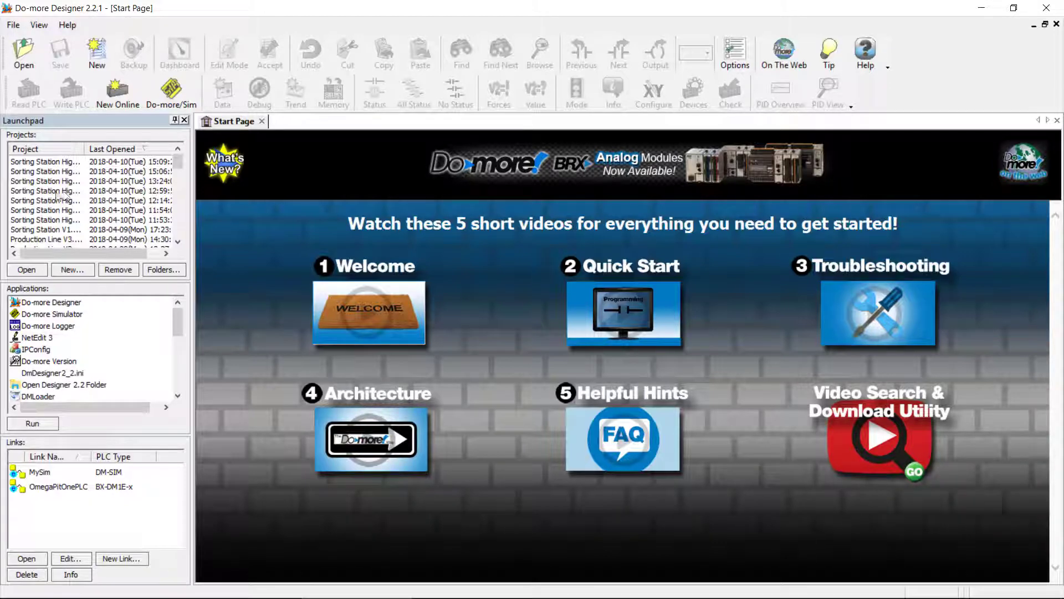
Open Sorting Station High Speed V6, start Do-more/Sim, then close both apps after the link errors.
double_click(49, 162)
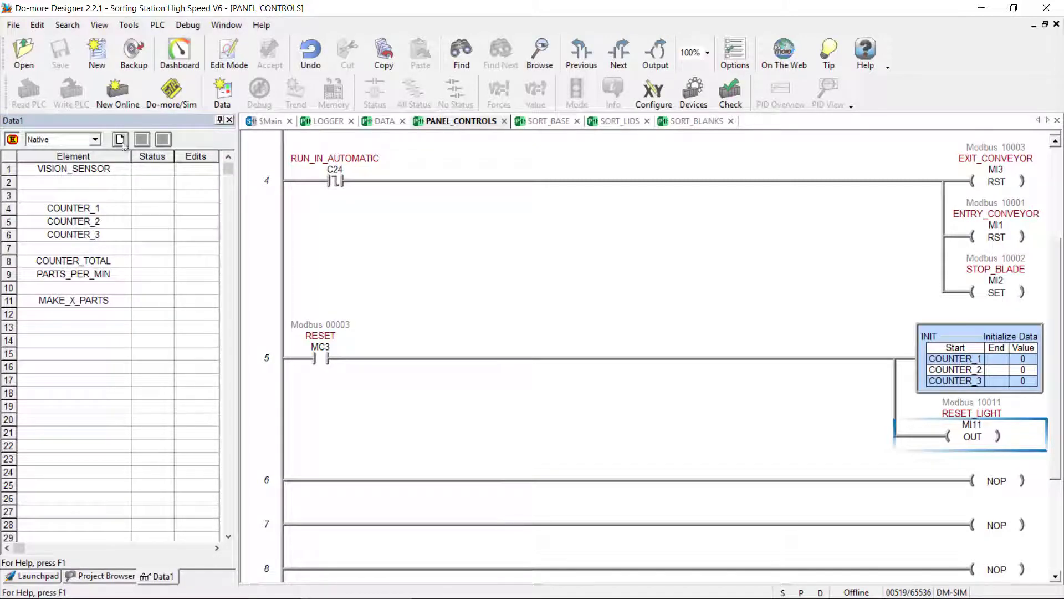
left_click(171, 93)
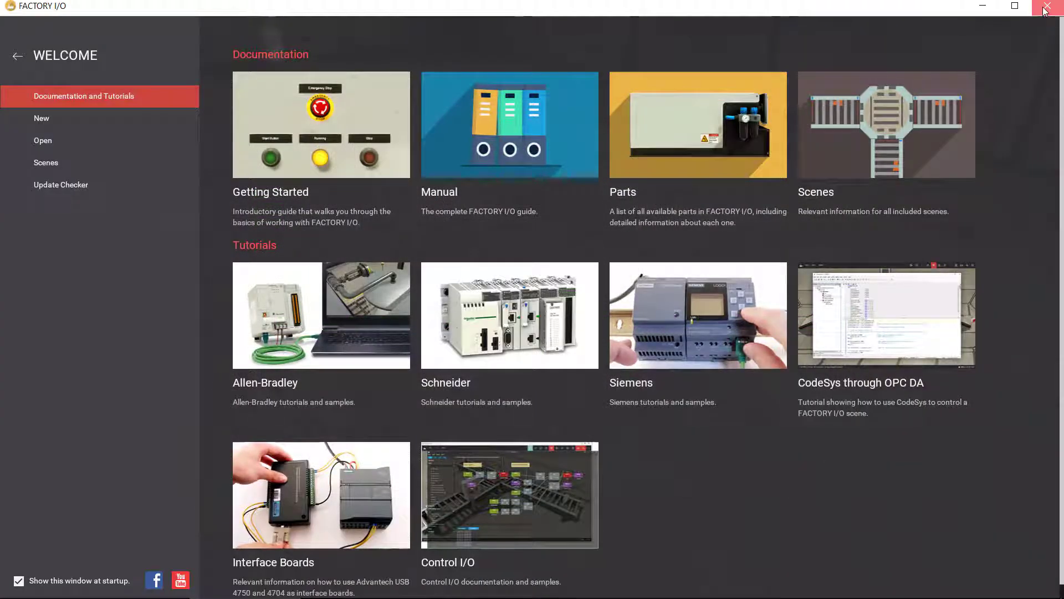
left_click(1045, 8)
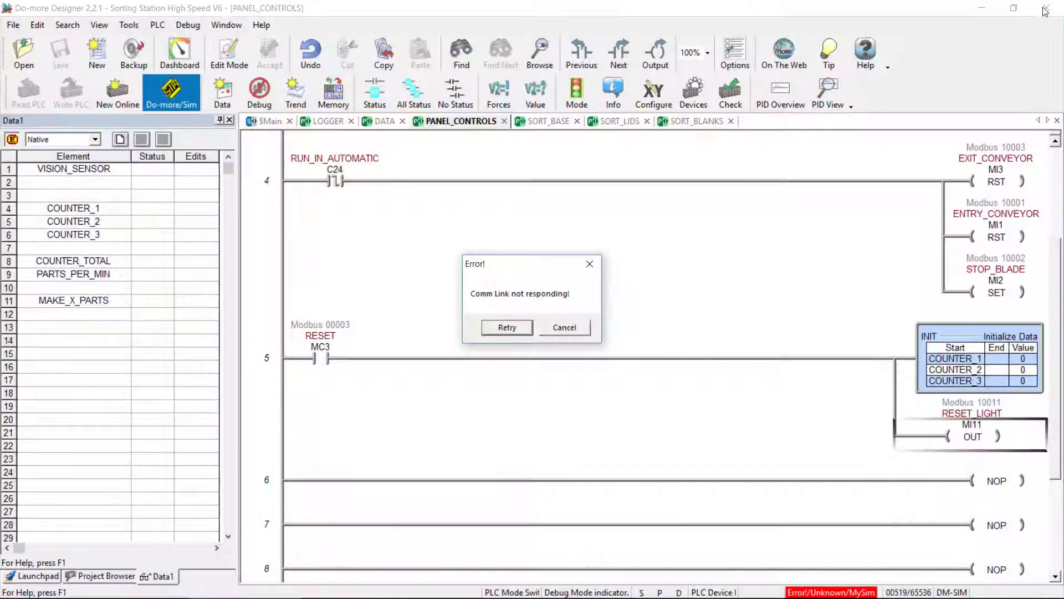
left_click(561, 333)
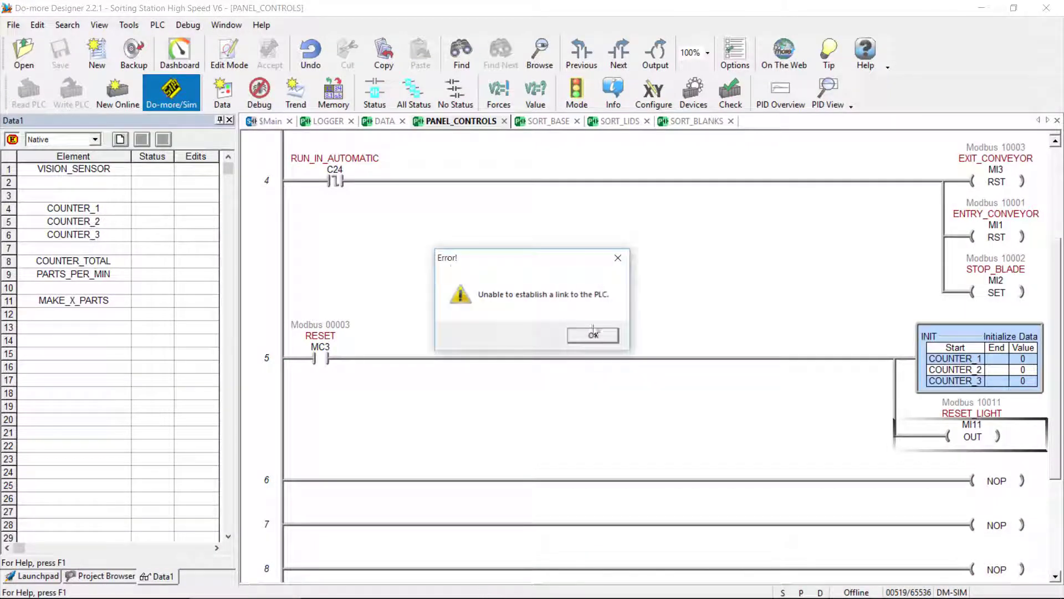
left_click(589, 334)
left_click(1046, 8)
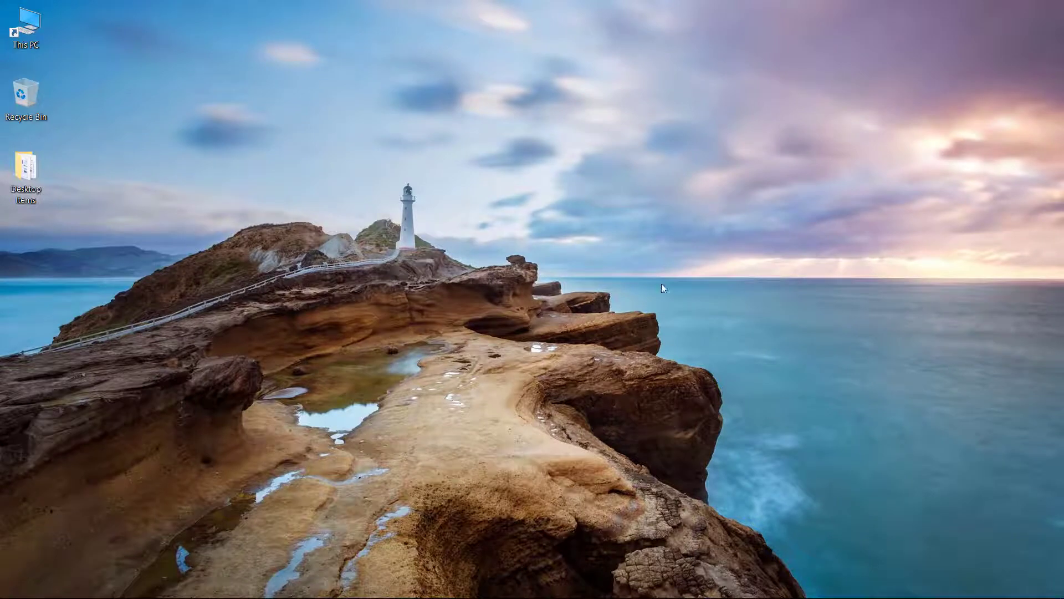
mouse_move(169, 596)
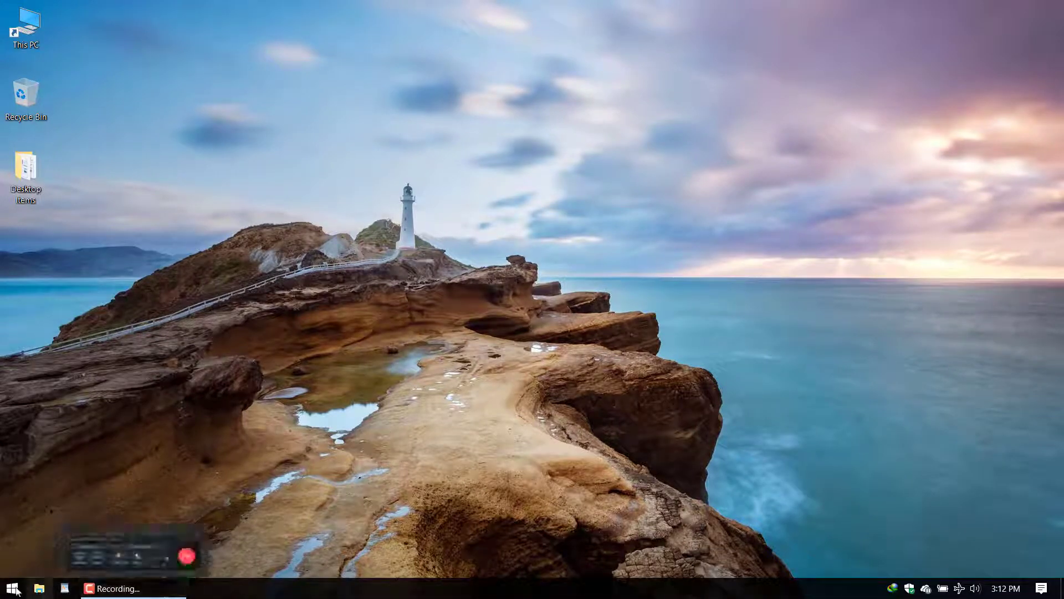
Relaunch Do-more Designer maximized and start the Do-more simulator in RUN mode.
key("super")
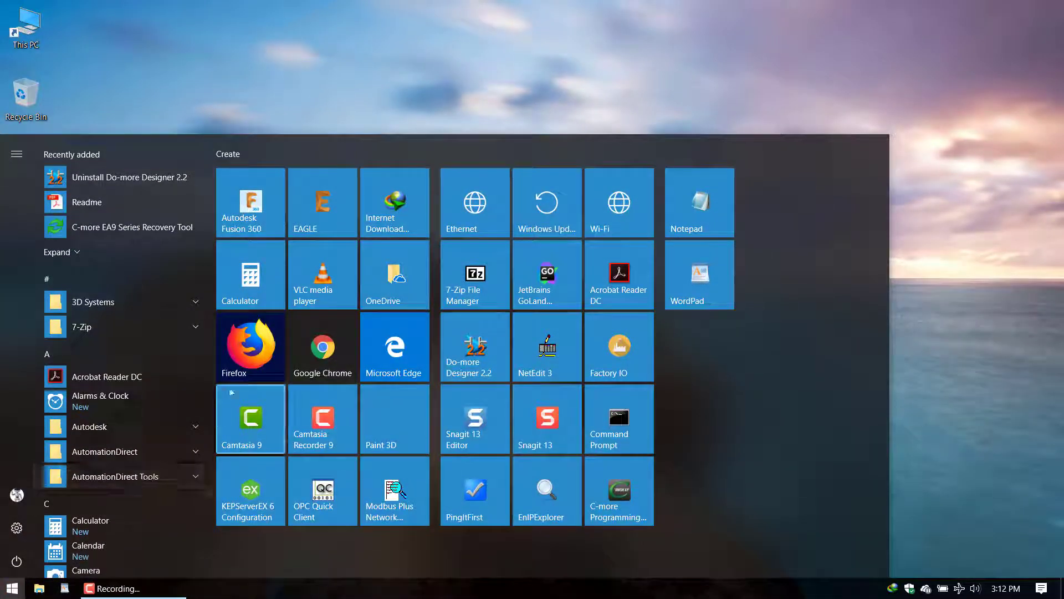
left_click(479, 371)
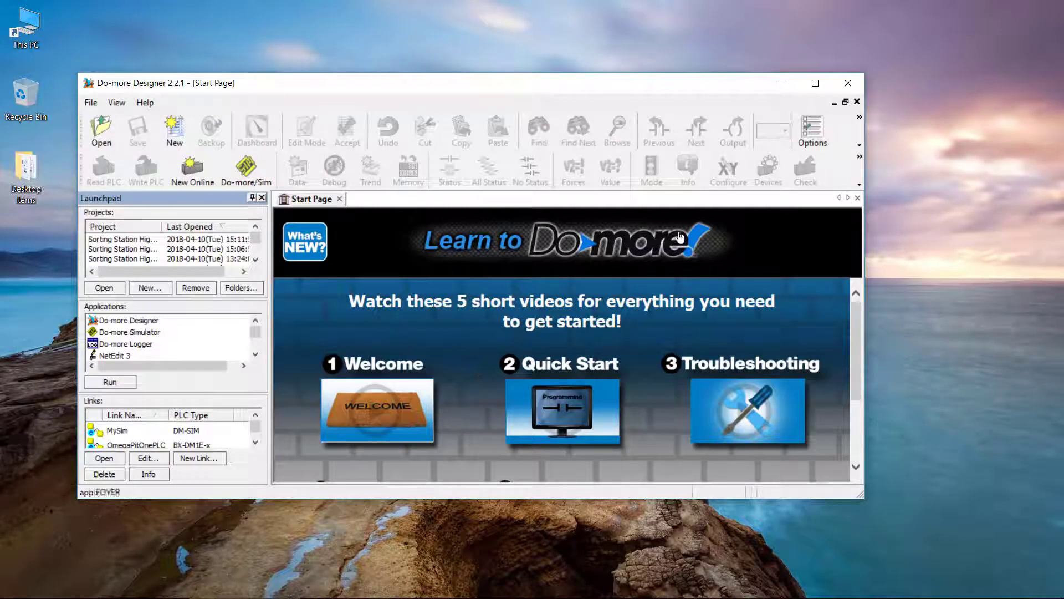
left_click(816, 83)
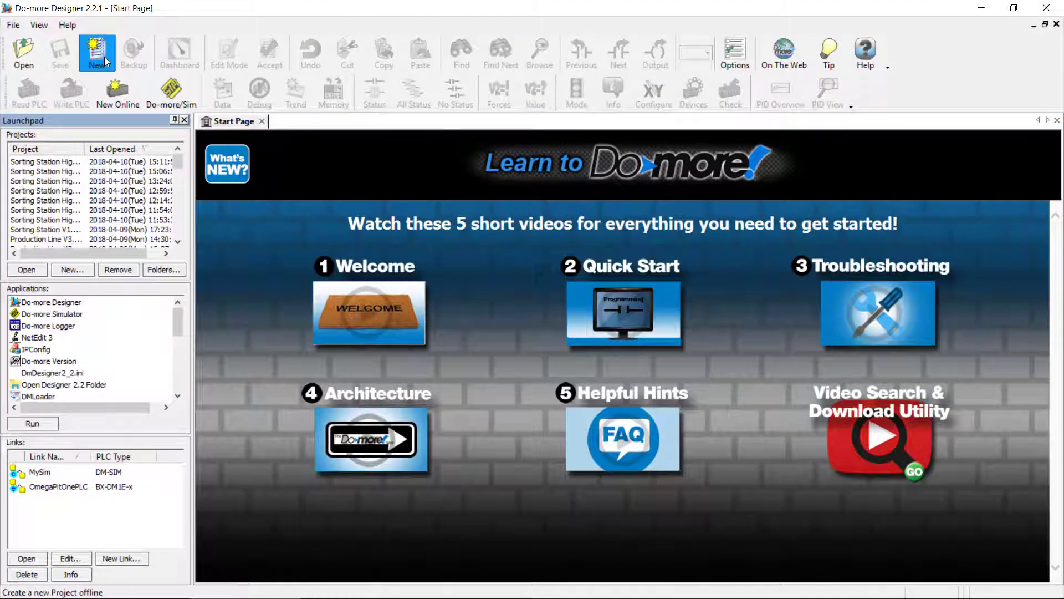
left_click(166, 93)
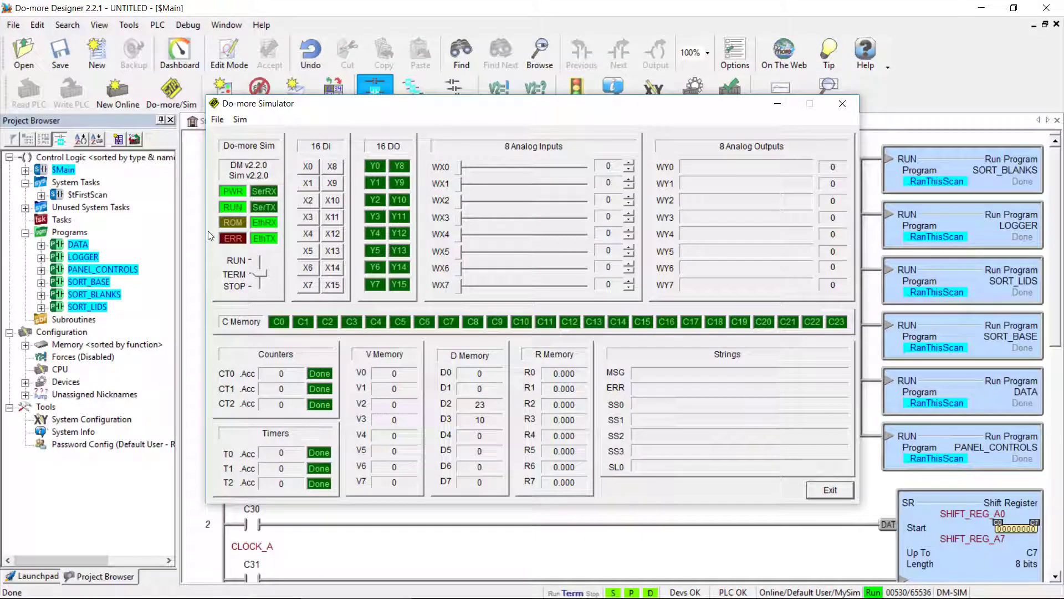
left_click(257, 263)
Reopen Sorting Station High Speed V6.dmd from recent files without saving the untitled project.
left_click(122, 501)
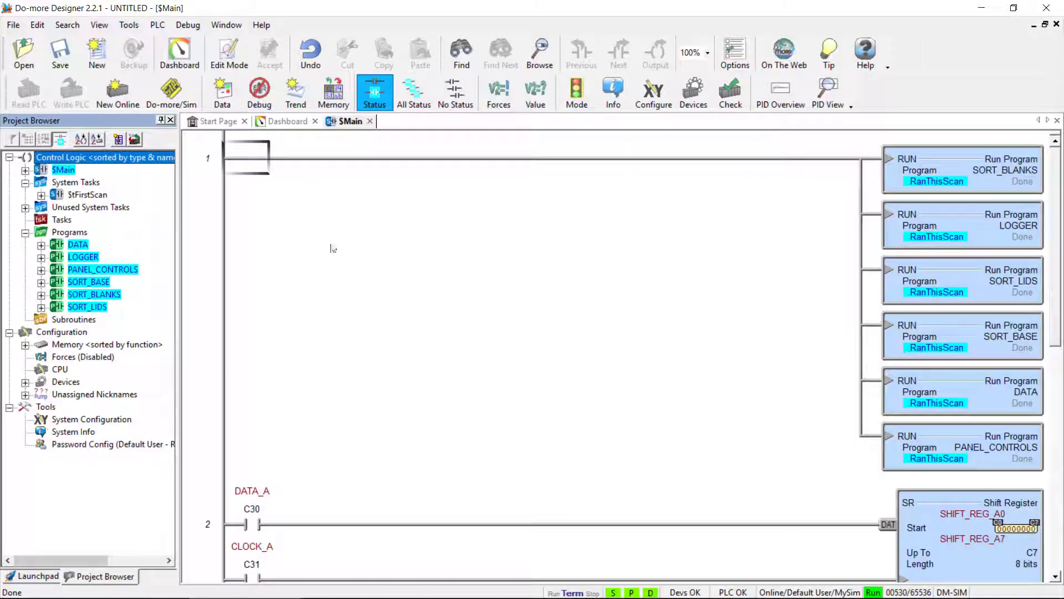
left_click(13, 25)
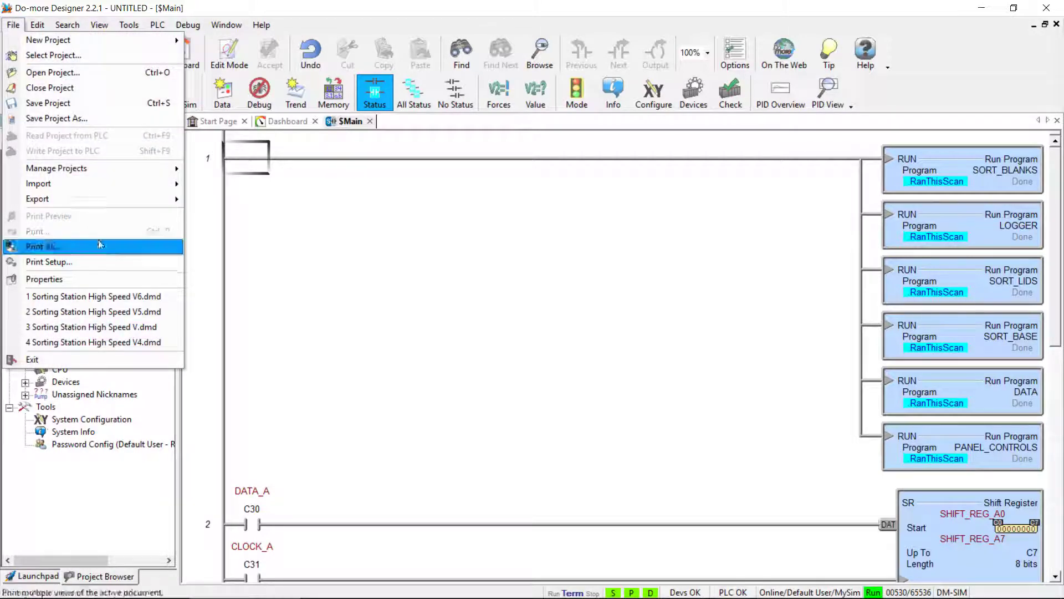
left_click(99, 297)
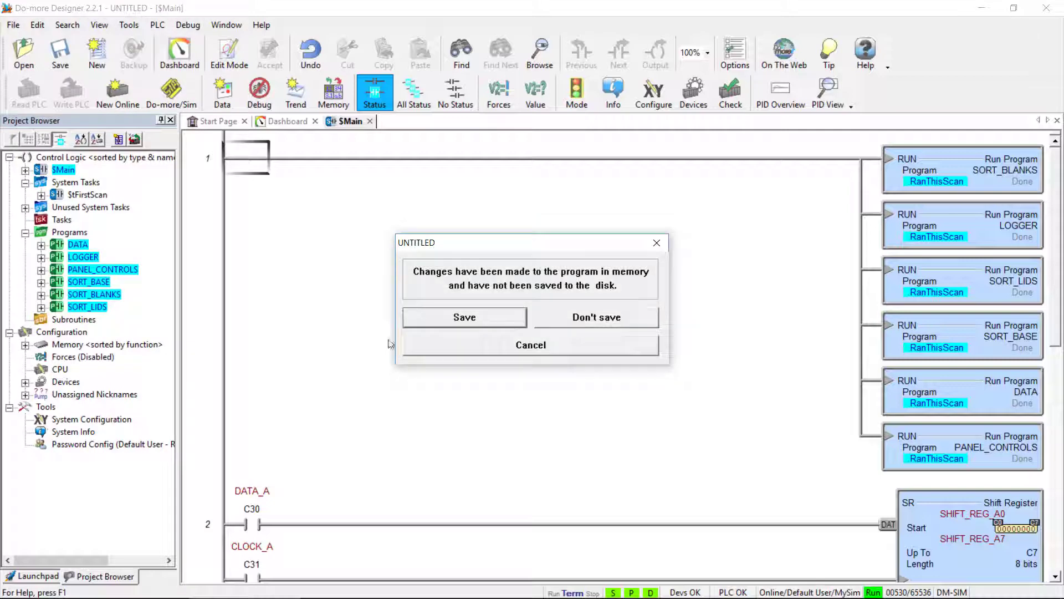
left_click(572, 318)
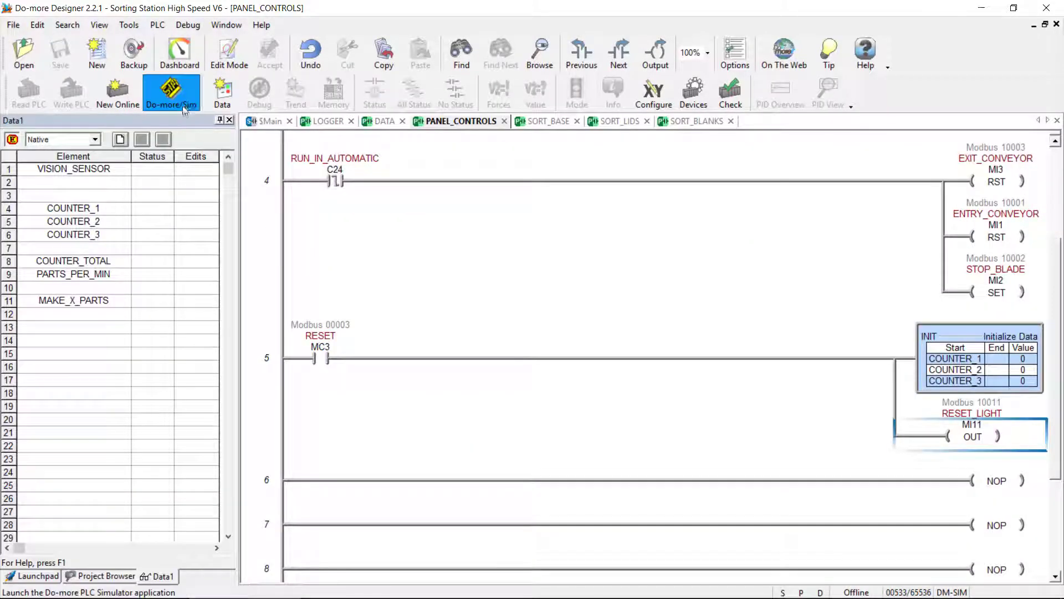
left_click(158, 25)
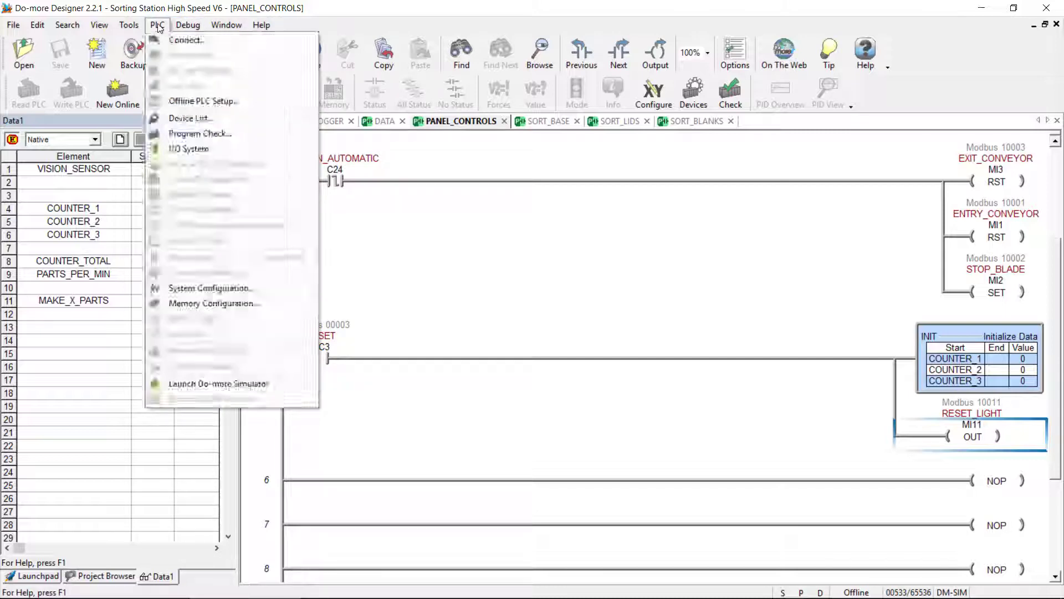
left_click(161, 29)
left_click(157, 25)
left_click(171, 38)
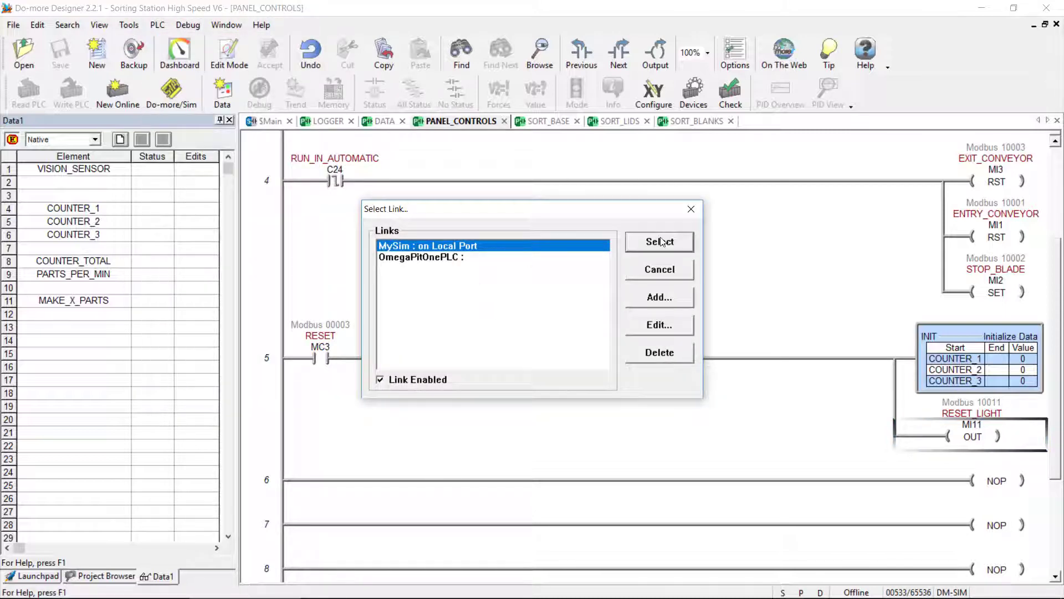
left_click(661, 241)
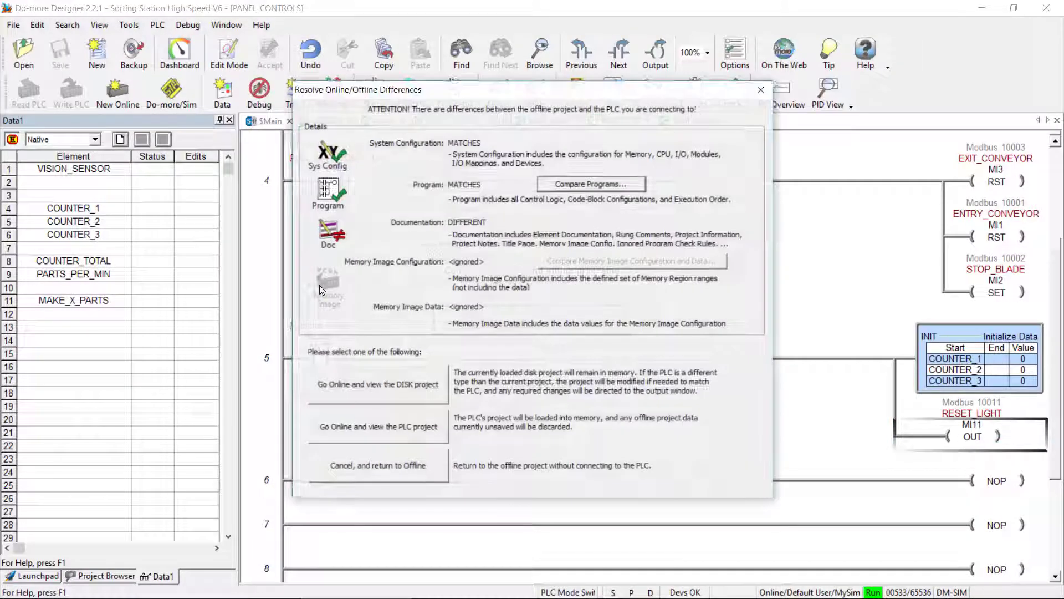
key("Return")
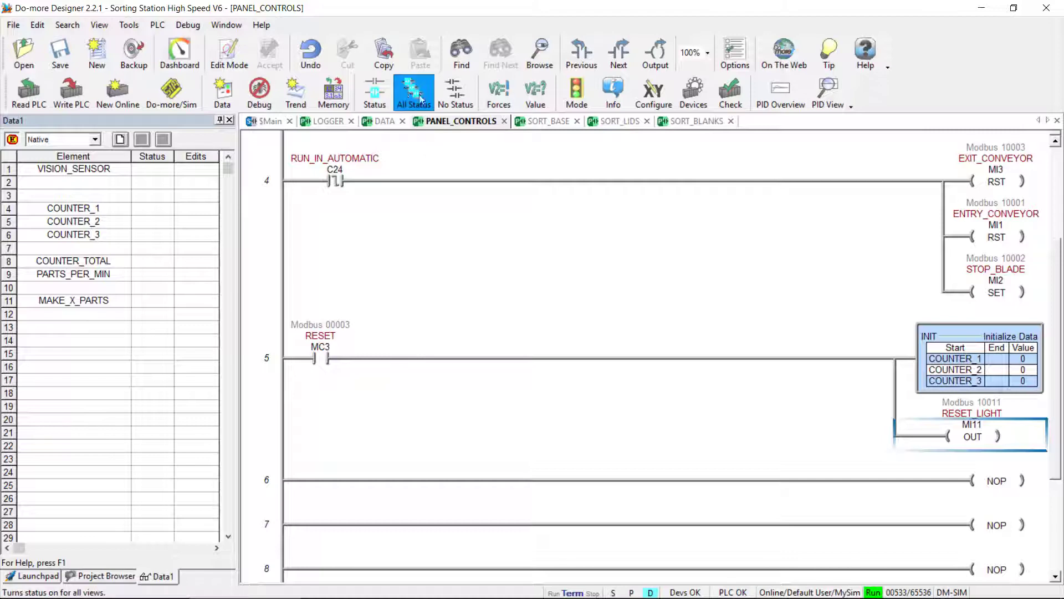
left_click(374, 92)
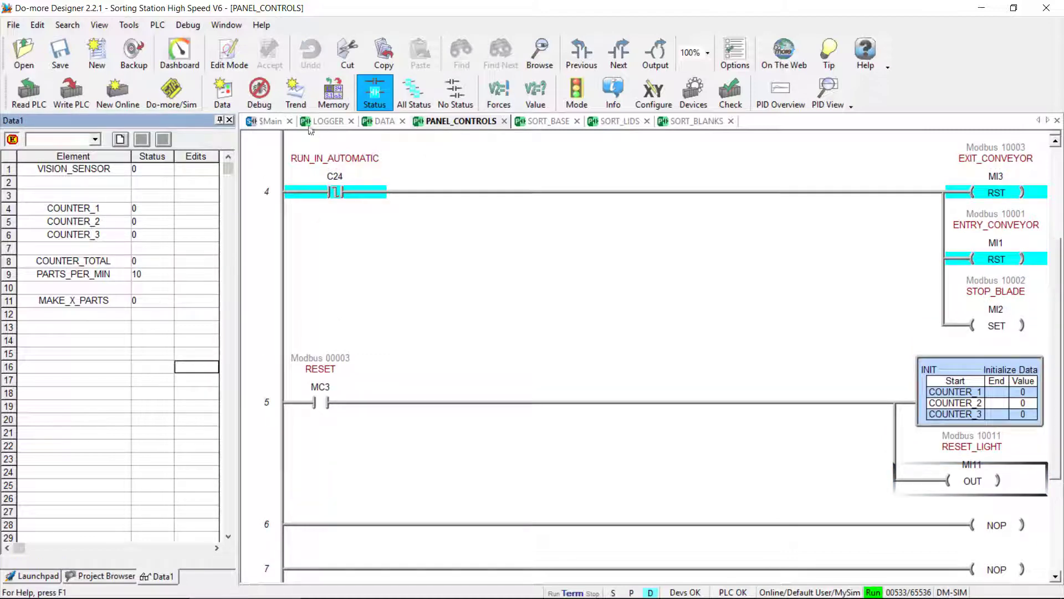
left_click(268, 121)
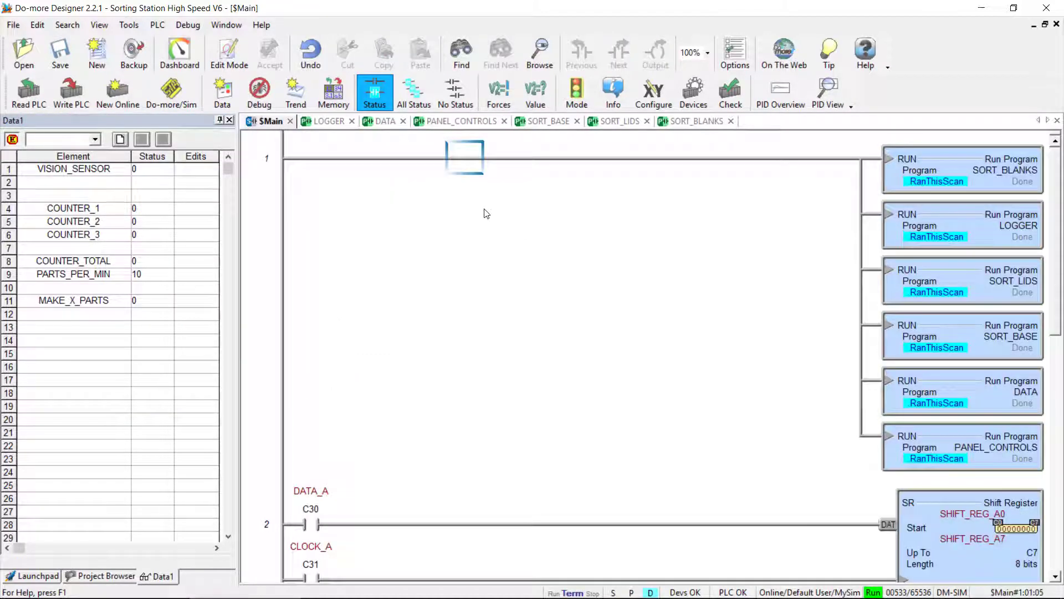
left_click(229, 53)
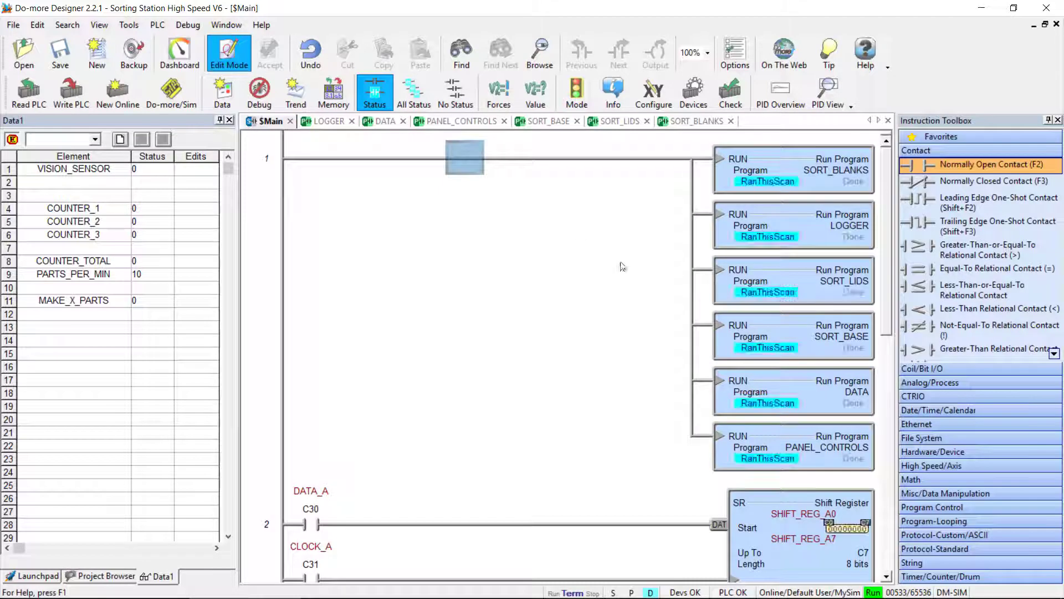
left_click(1048, 121)
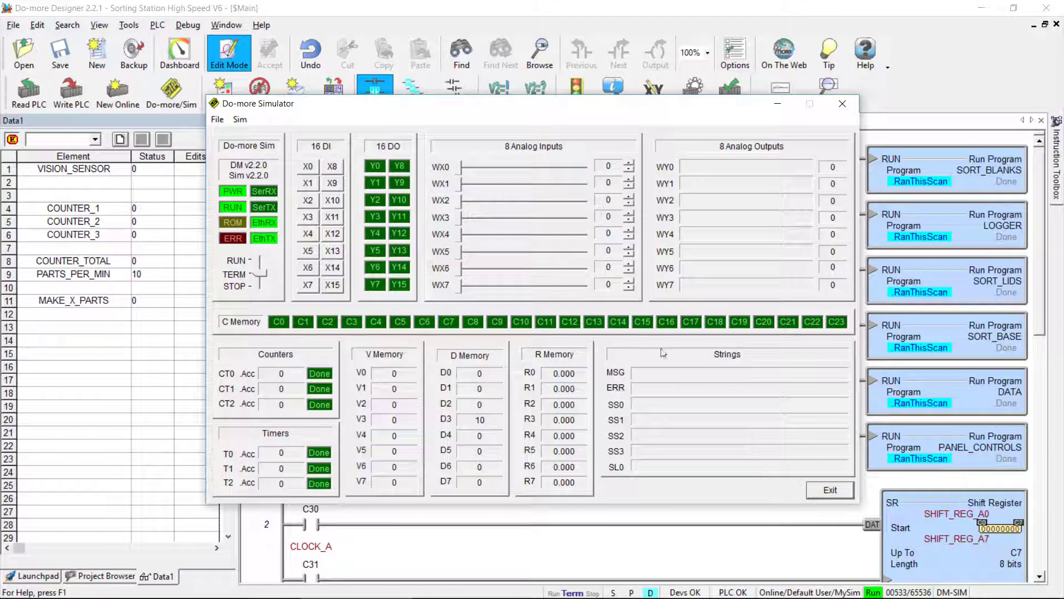
key("alt+Tab")
key("alt+Tab")
key("Tab")
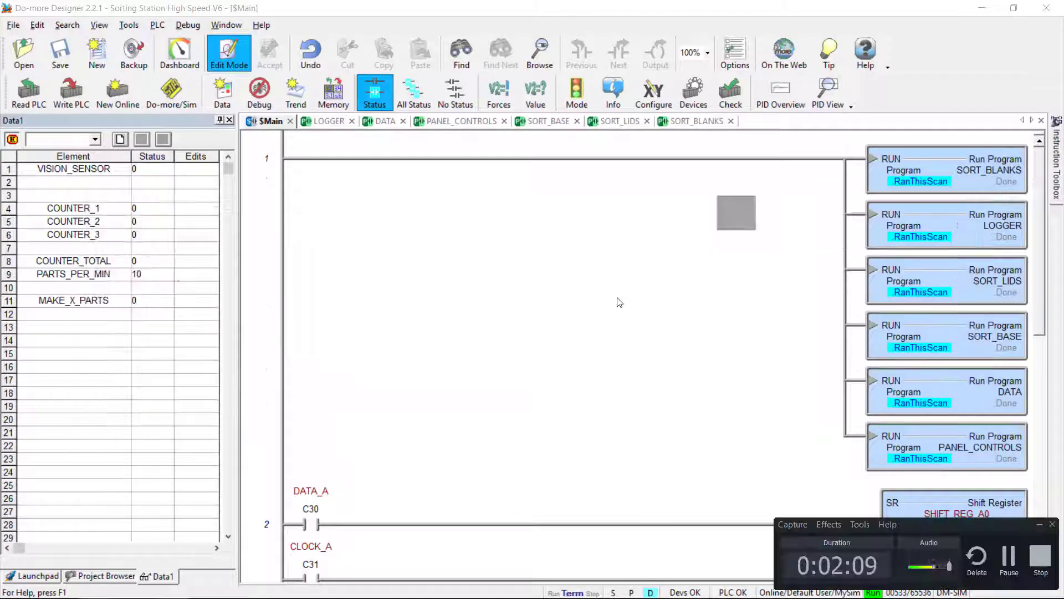
key("alt+Tab")
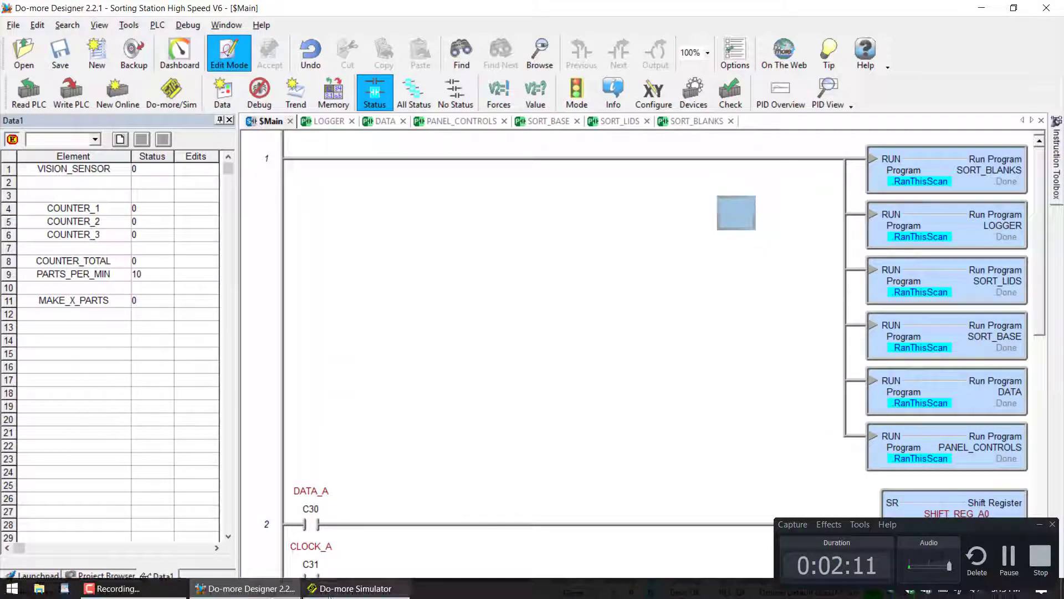
Launch FACTORY I/O, load the Sorting Station example scene, and hide the parts palette.
left_click(15, 592)
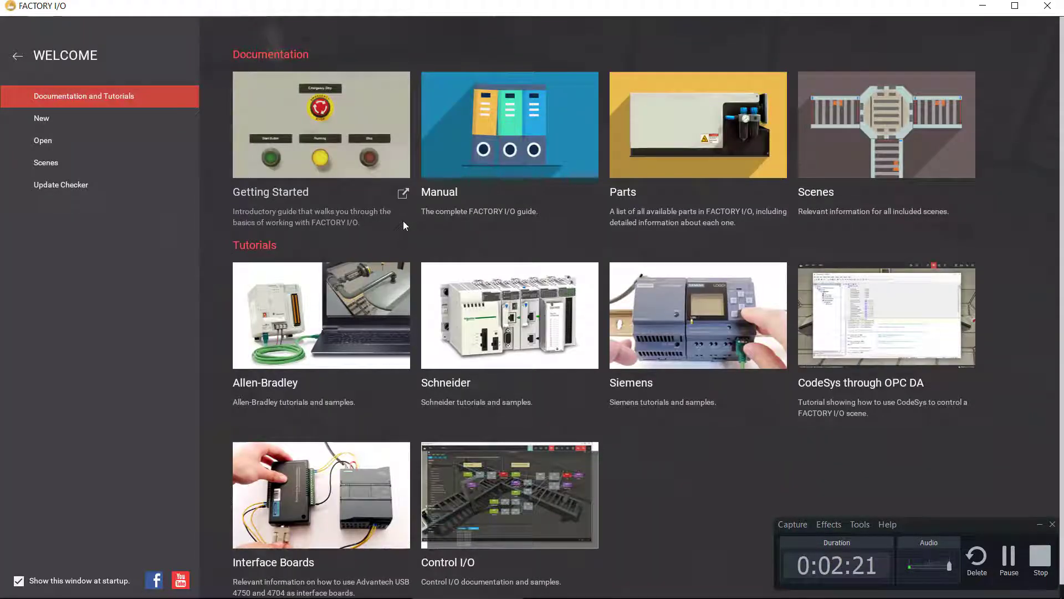
left_click(56, 160)
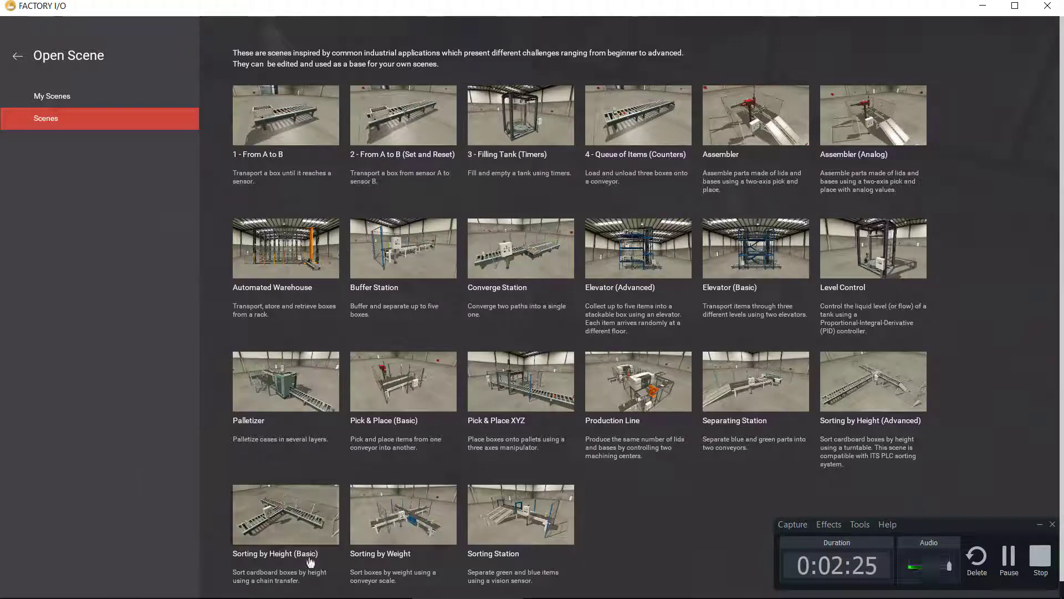
left_click(510, 527)
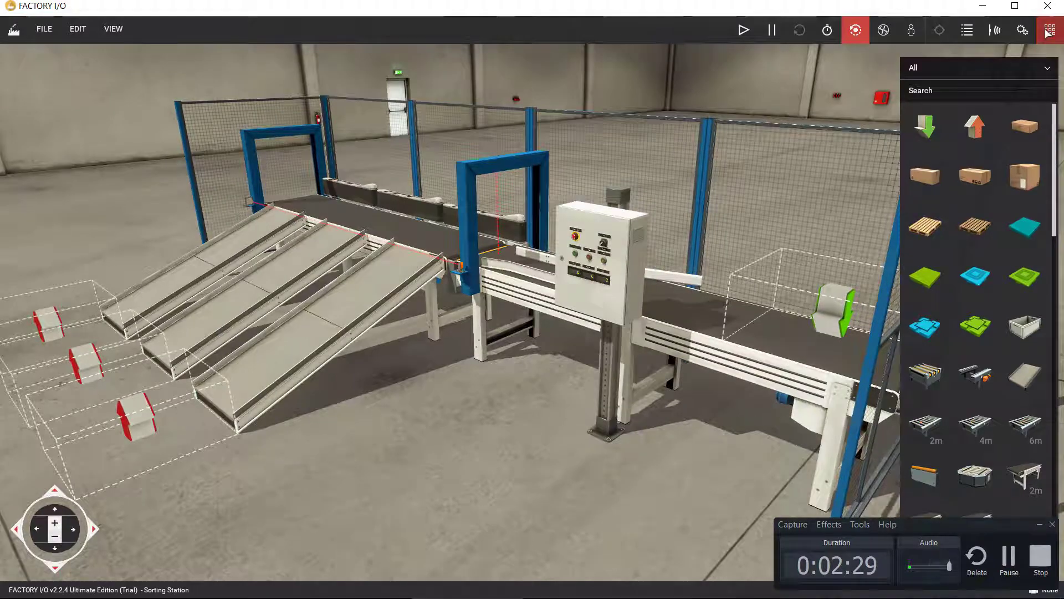
left_click(1047, 33)
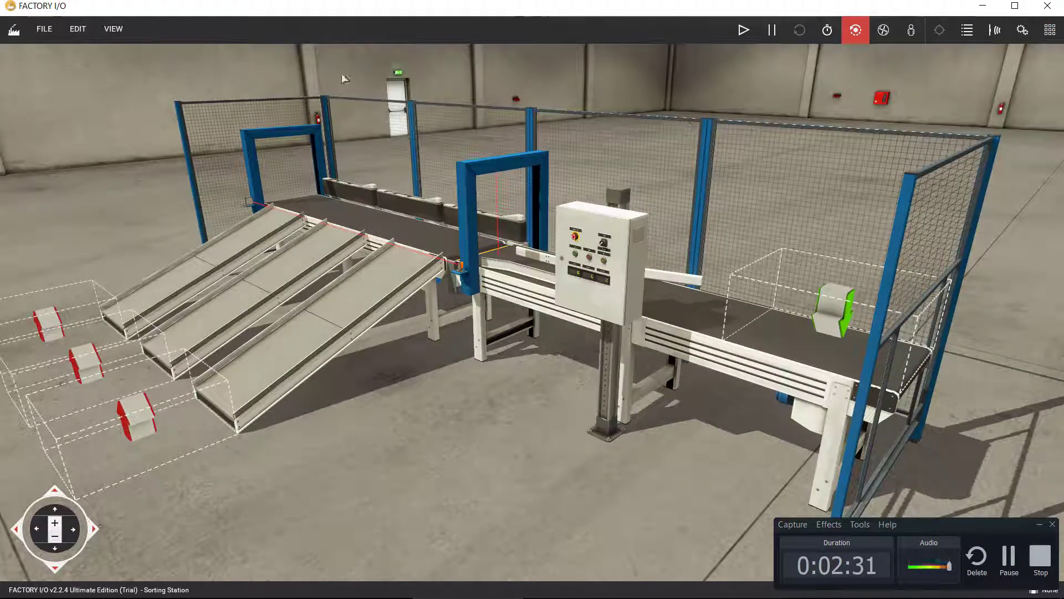
Select the Modbus TCP/IP Client driver and review its 127.1.0.0, port 502 configuration.
left_click(120, 32)
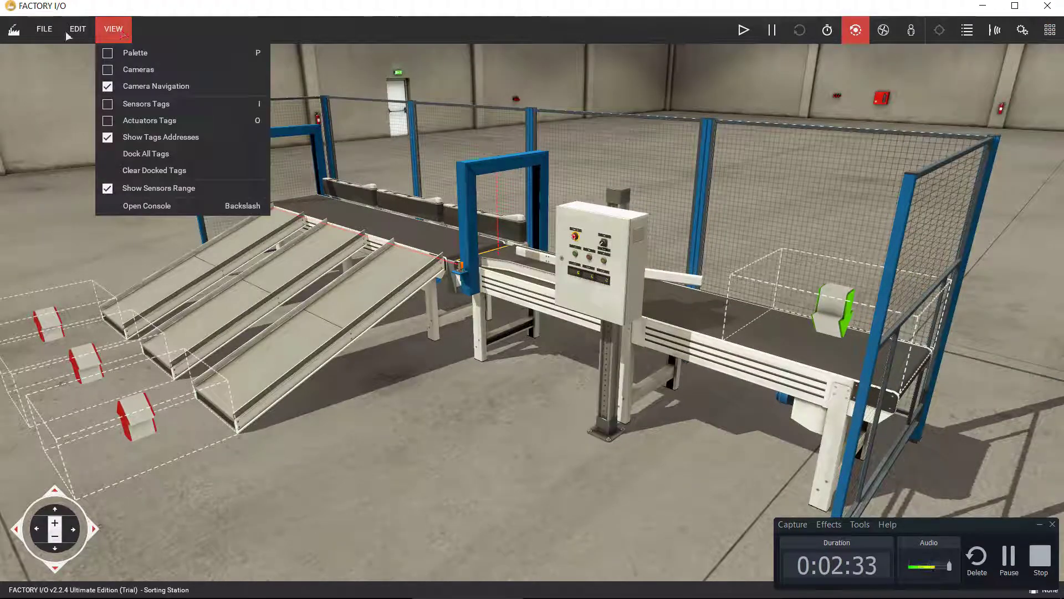
left_click(44, 29)
left_click(81, 141)
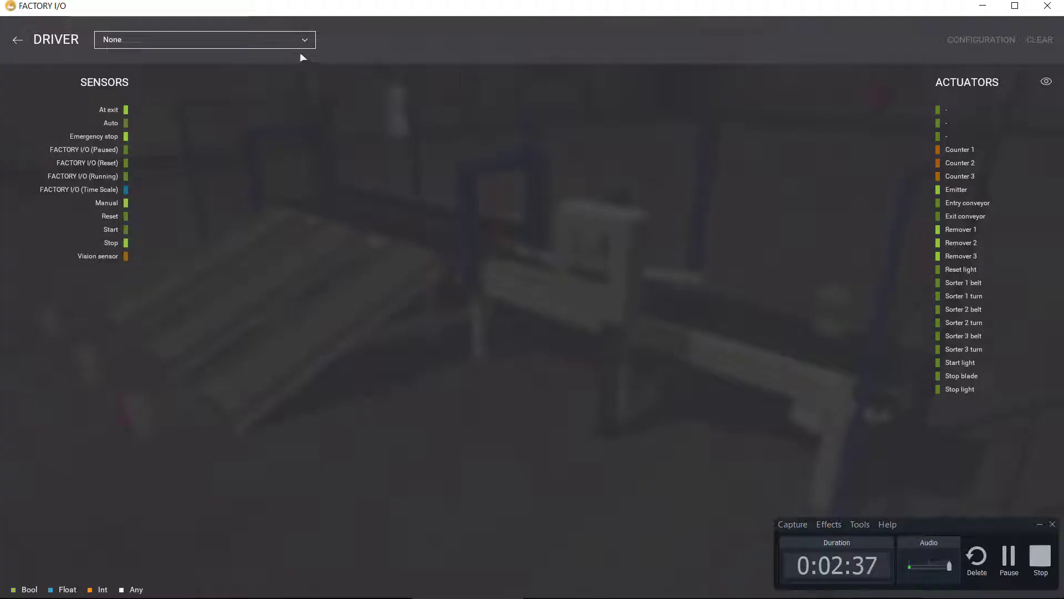
left_click(304, 40)
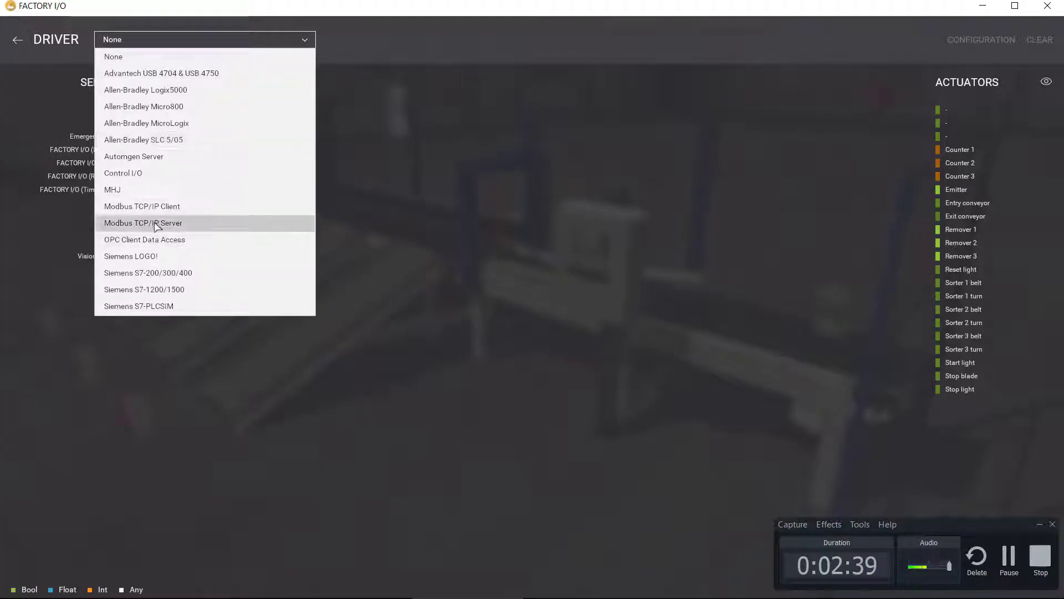
left_click(197, 212)
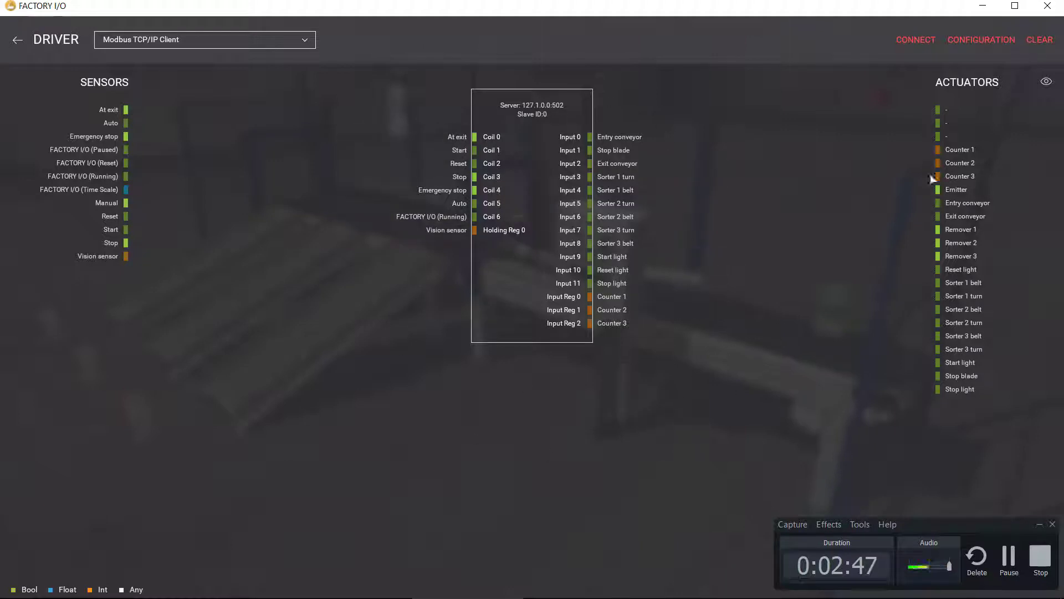
left_click(981, 43)
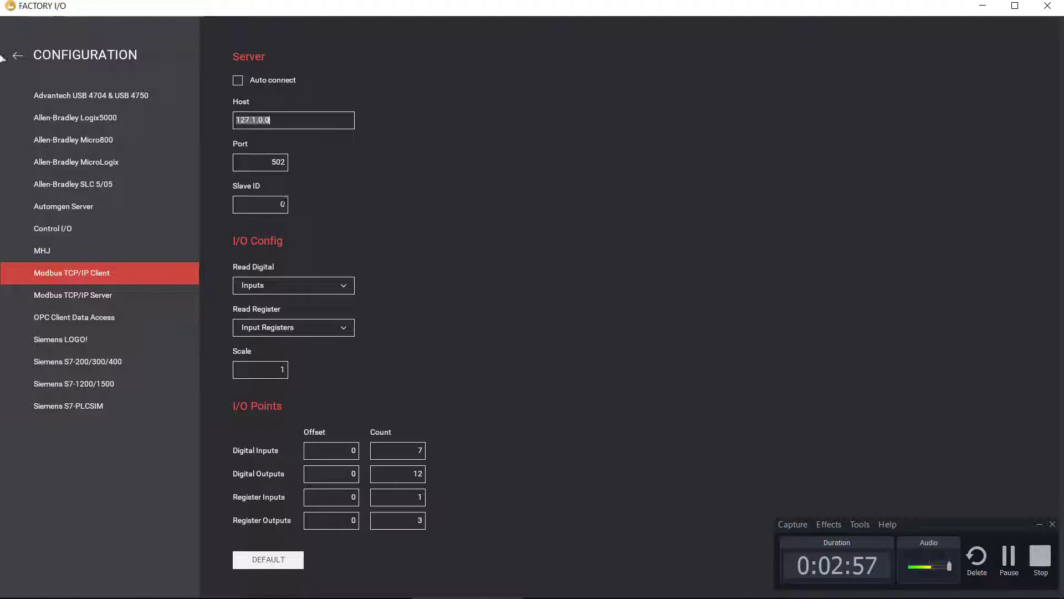
left_click(18, 56)
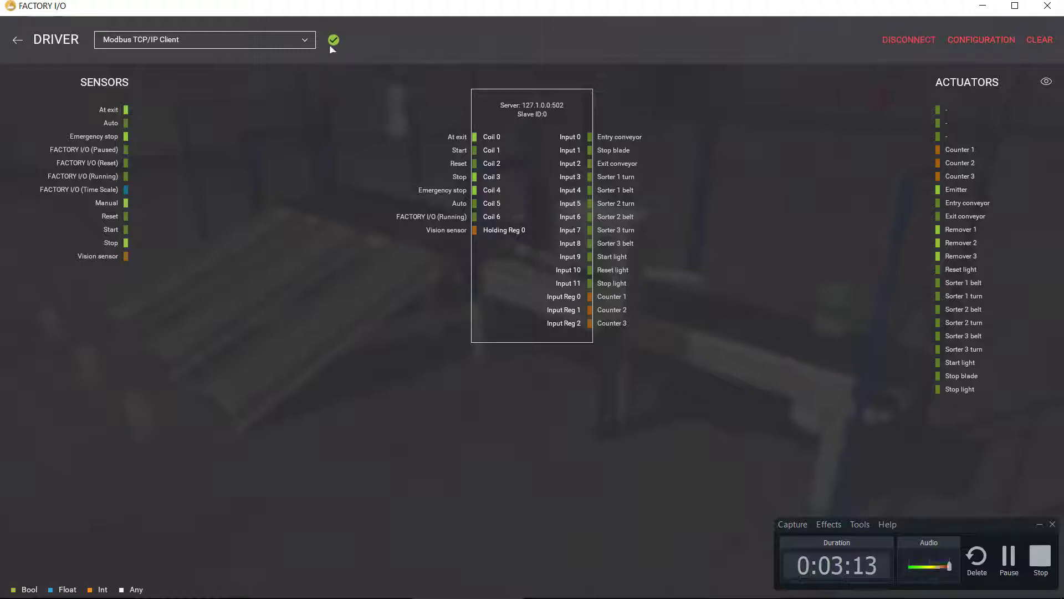
Return to the 3D scene, minimize the Do-more Simulator, and switch to Do-more Designer.
left_click(18, 41)
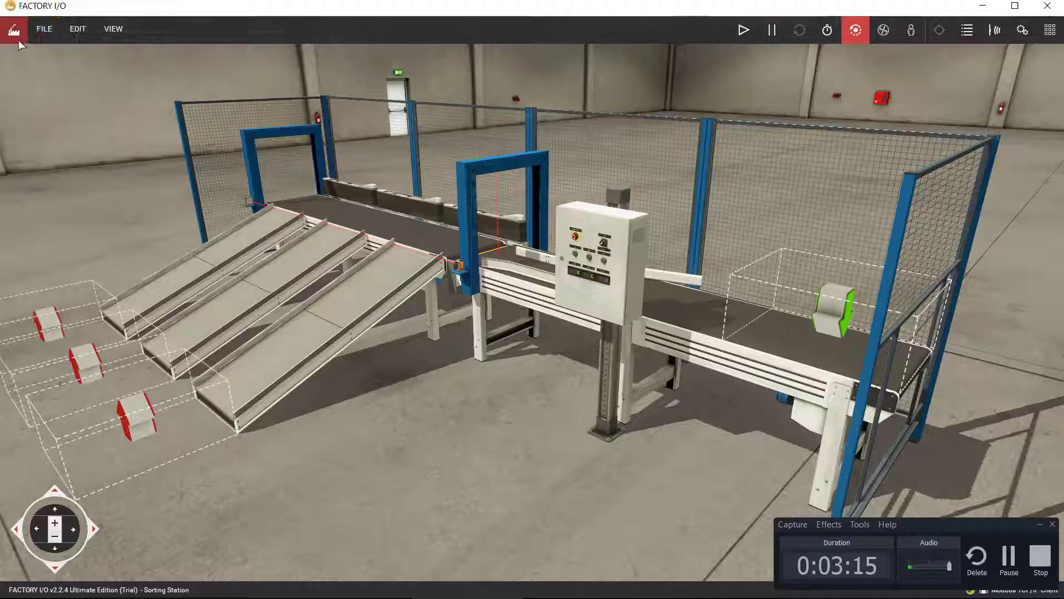
left_click(354, 588)
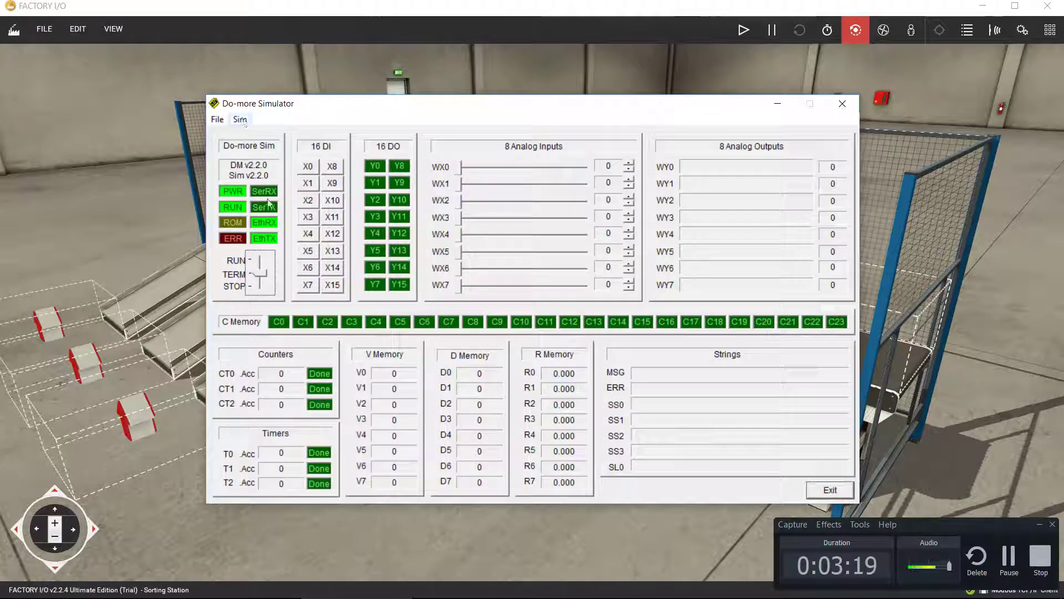
left_click(152, 184)
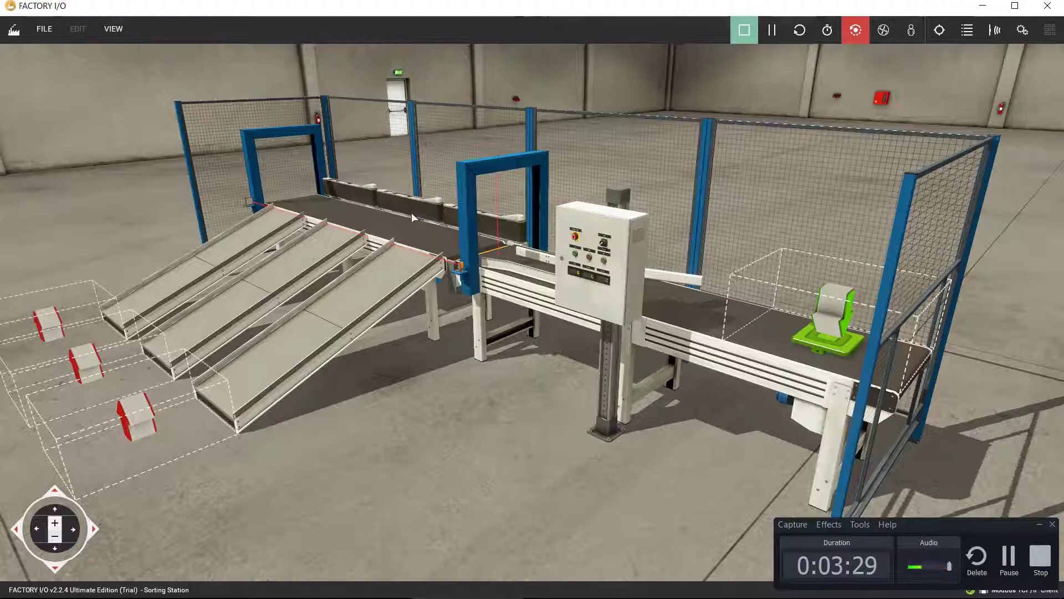
key("alt+Tab")
key("alt+Tab")
key("alt+Tab")
key("alt+Tab")
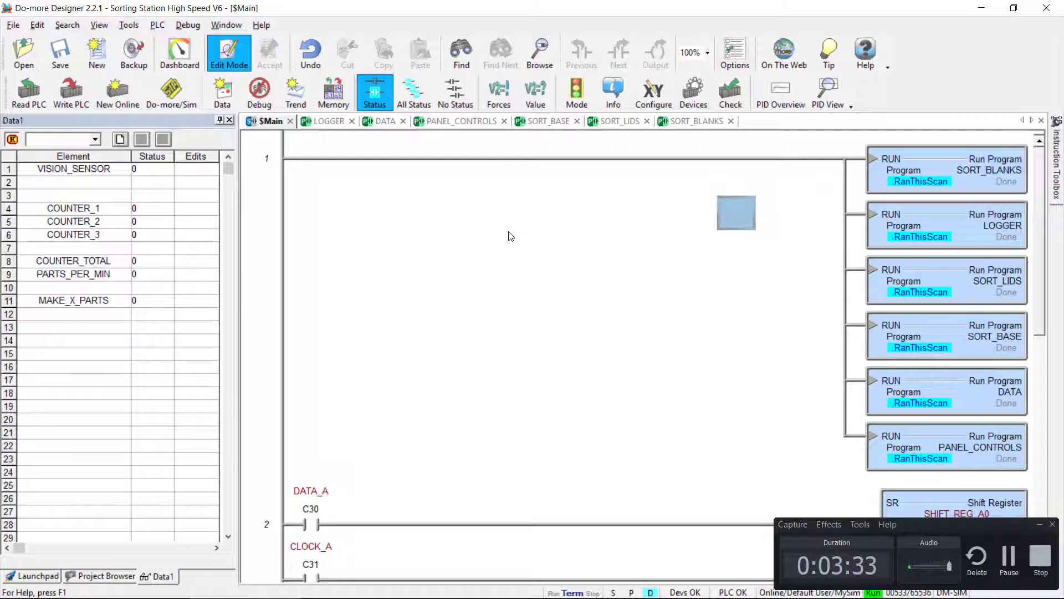
Show the Project Browser listing $Main, DATA, LOGGER, PANEL_CONTROLS and the SORT programs.
left_click(1035, 526)
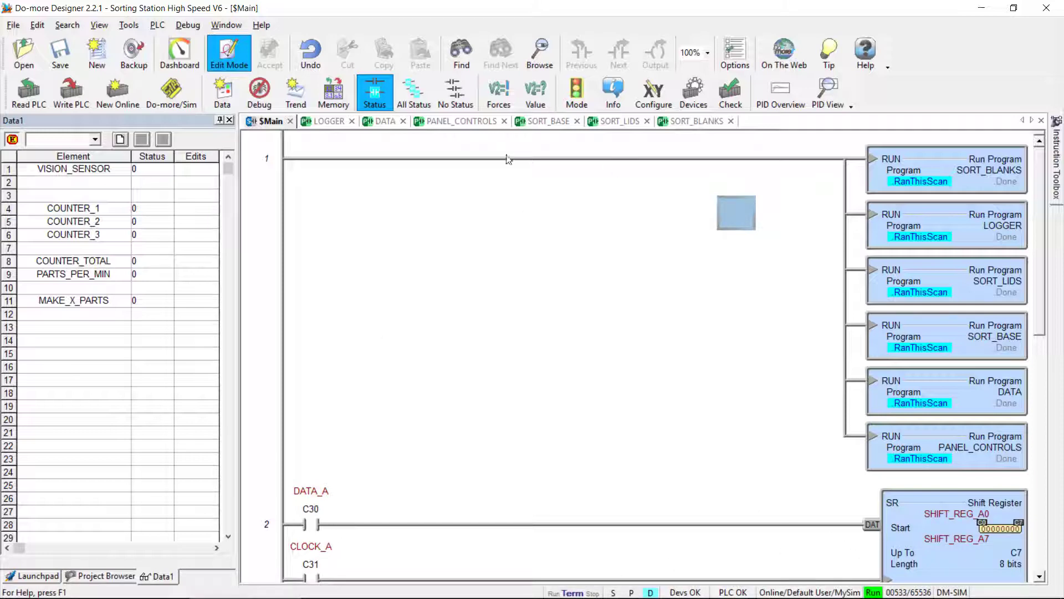
left_click(127, 576)
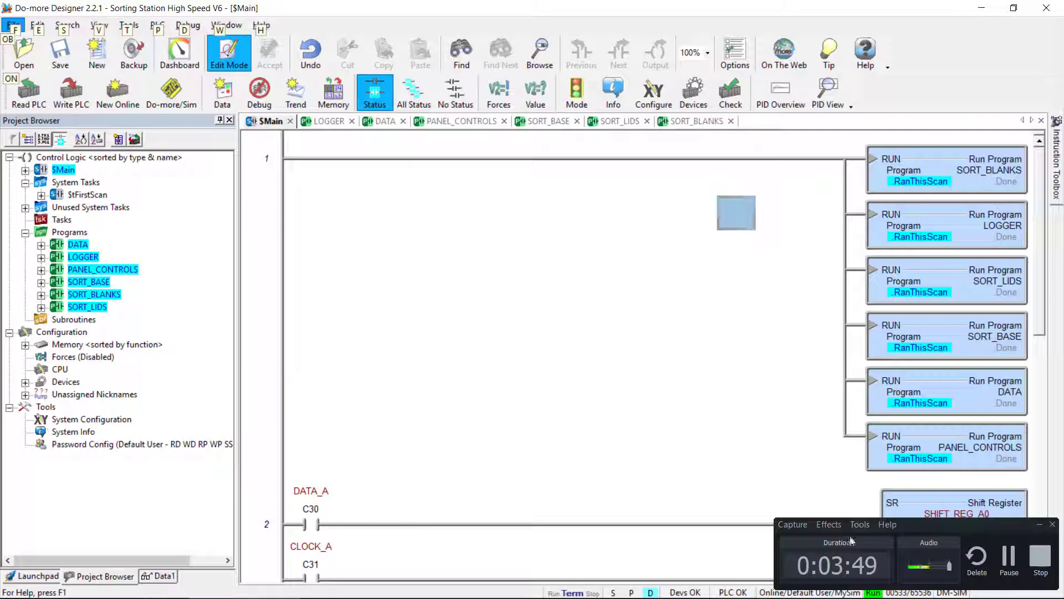
left_click(1041, 524)
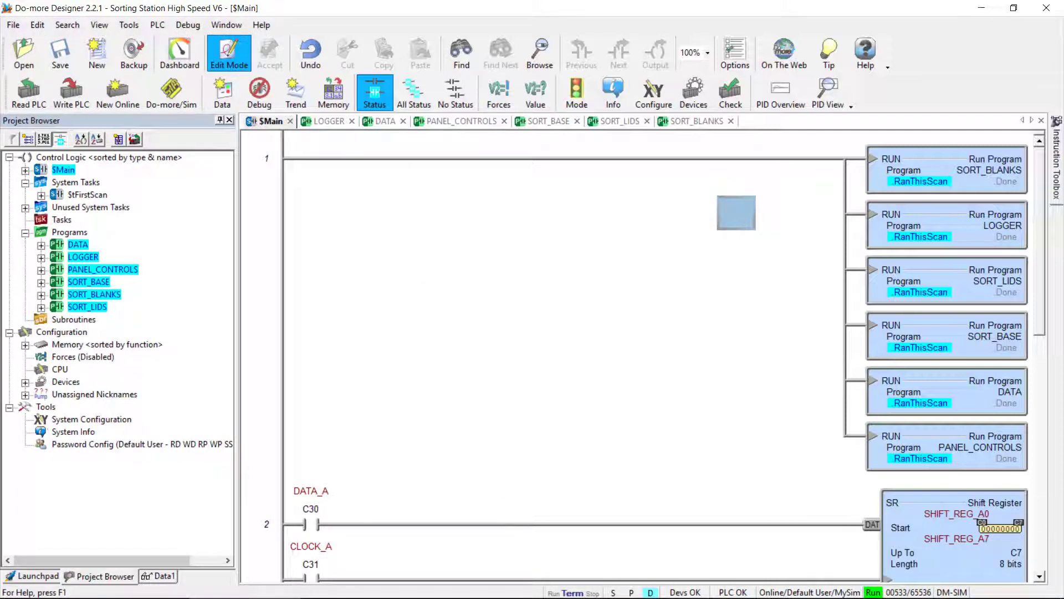
Return to FACTORY I/O and fly the camera to the control panel counters reading 16, 15, 18.
left_click(472, 590)
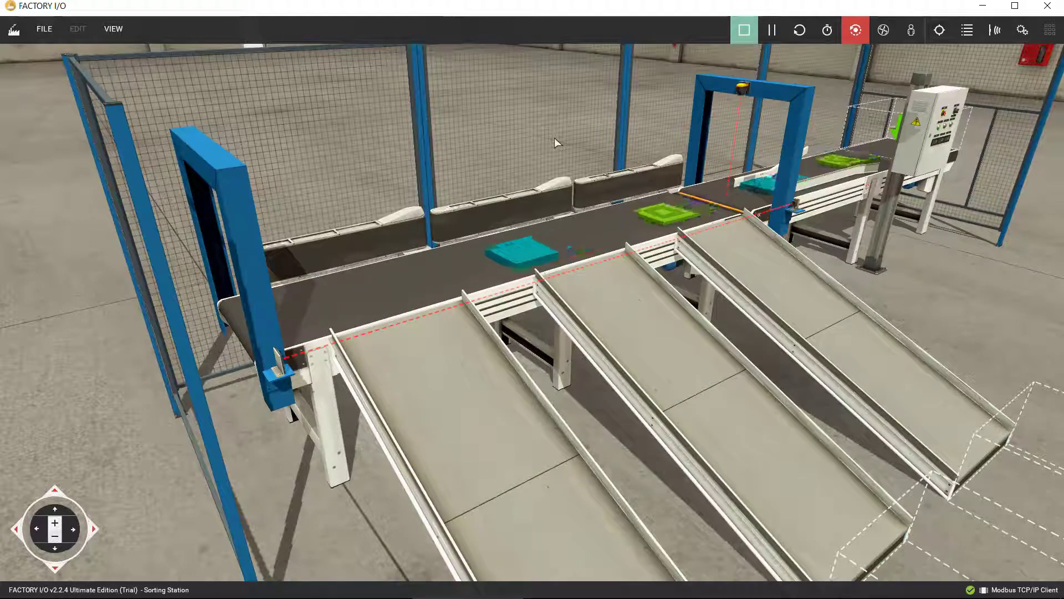
key("1")
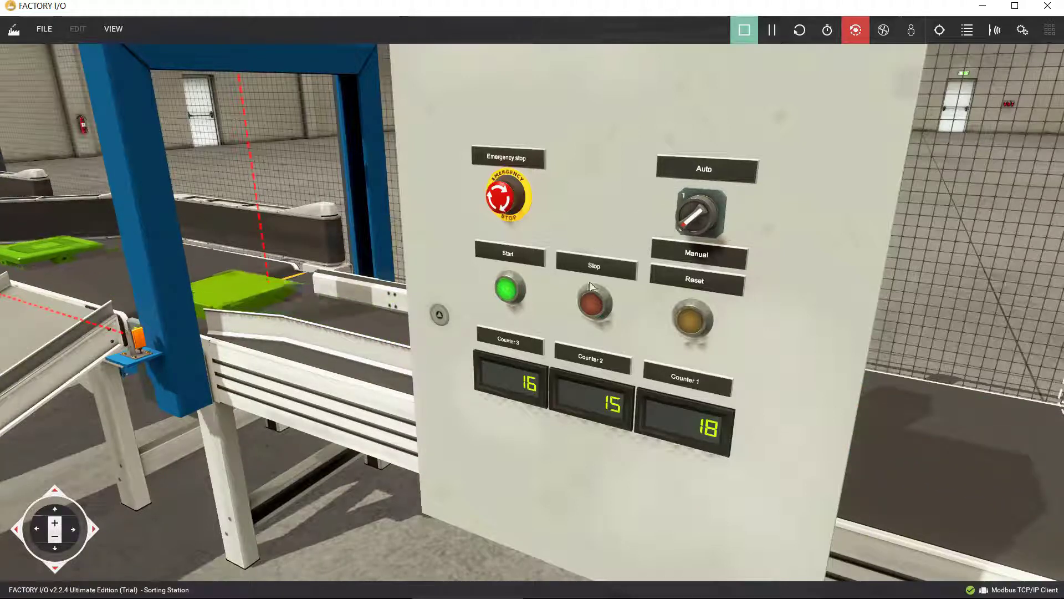
Press Stop to reset all three counters to 0, then view the conveyor from above.
left_click(593, 305)
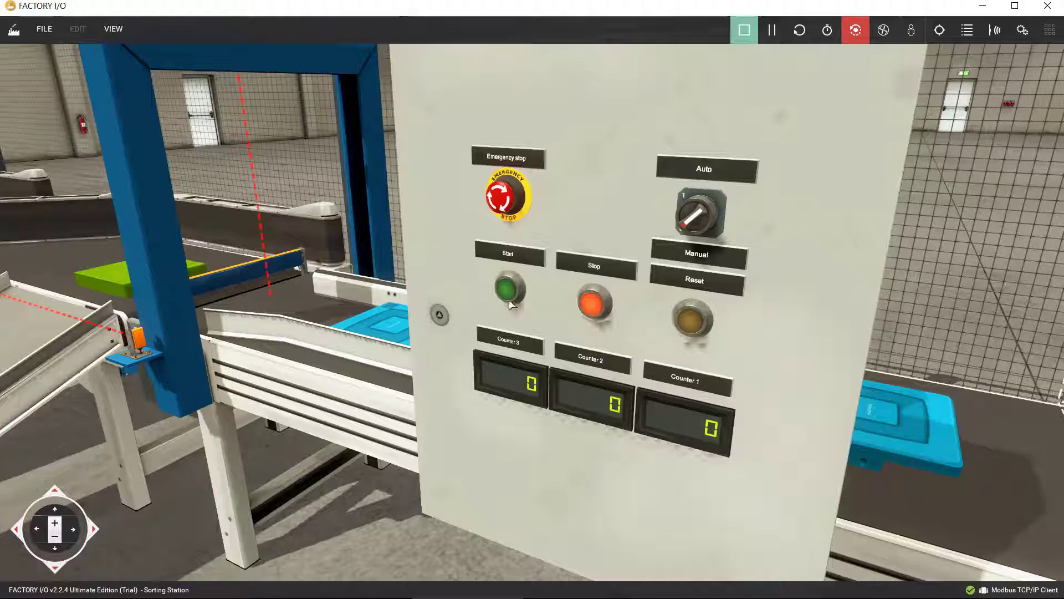
key("1")
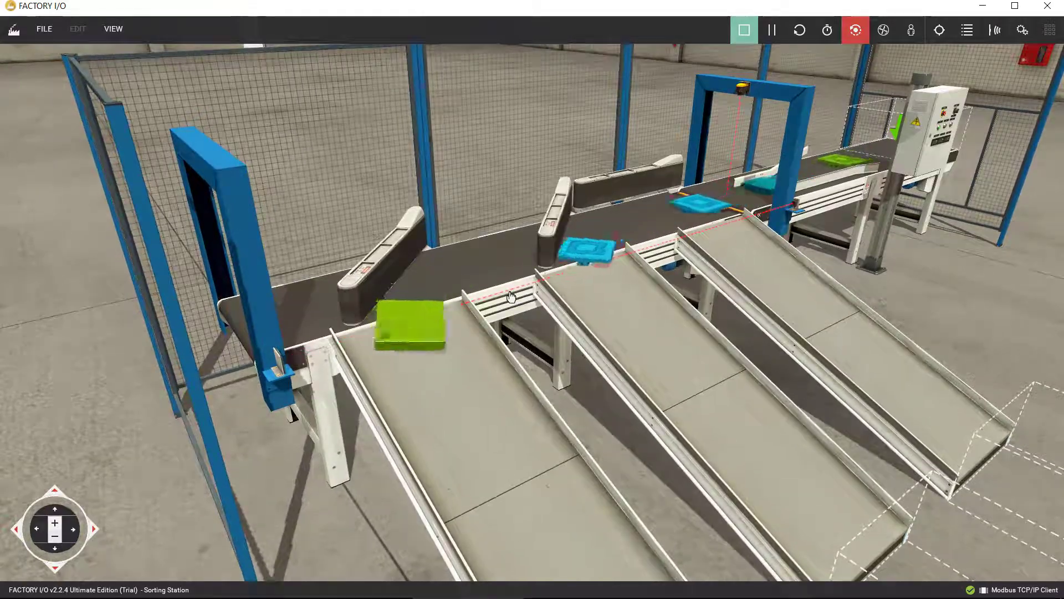
Watch blue parts divert down the FACTORY I/O chutes while zooming the view, then return to Do-more Designer.
key("alt+Tab")
key("alt+Tab")
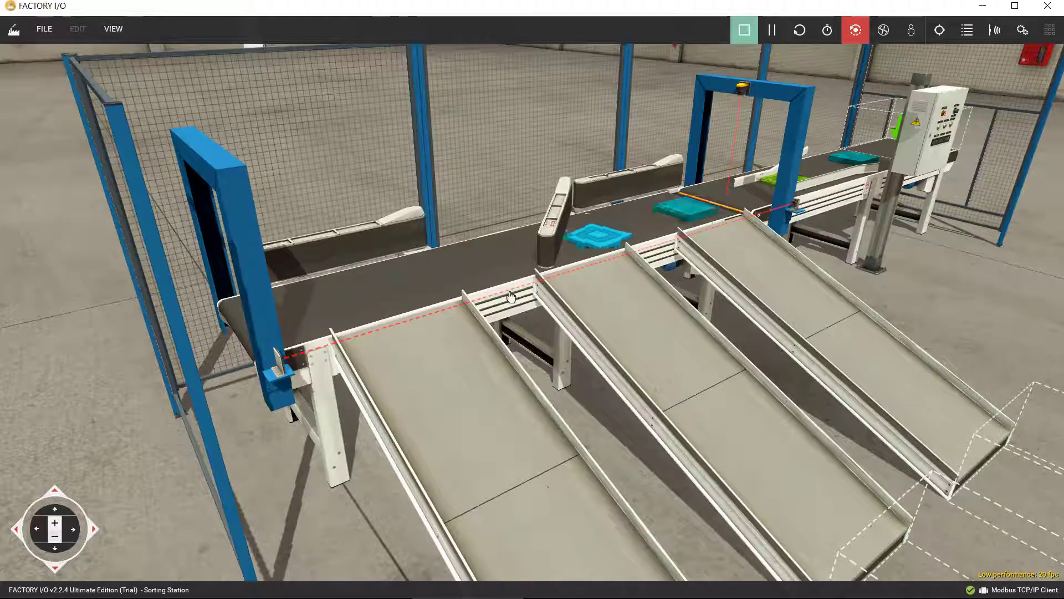
scroll(510, 297, "up", 1)
scroll(511, 297, "down", 3)
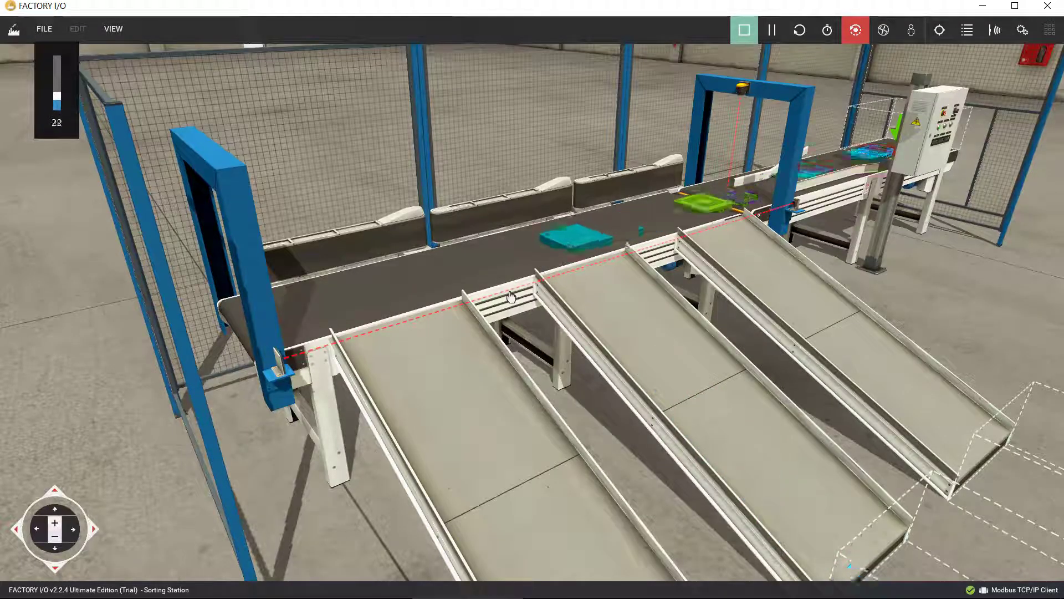
scroll(511, 297, "up", 1)
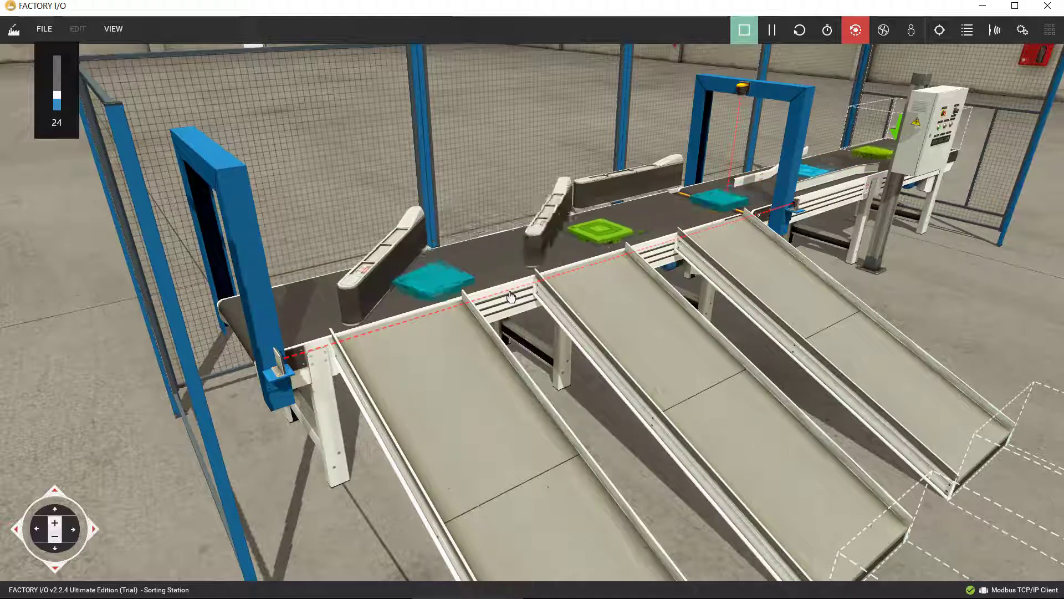
scroll(510, 297, "down", 2)
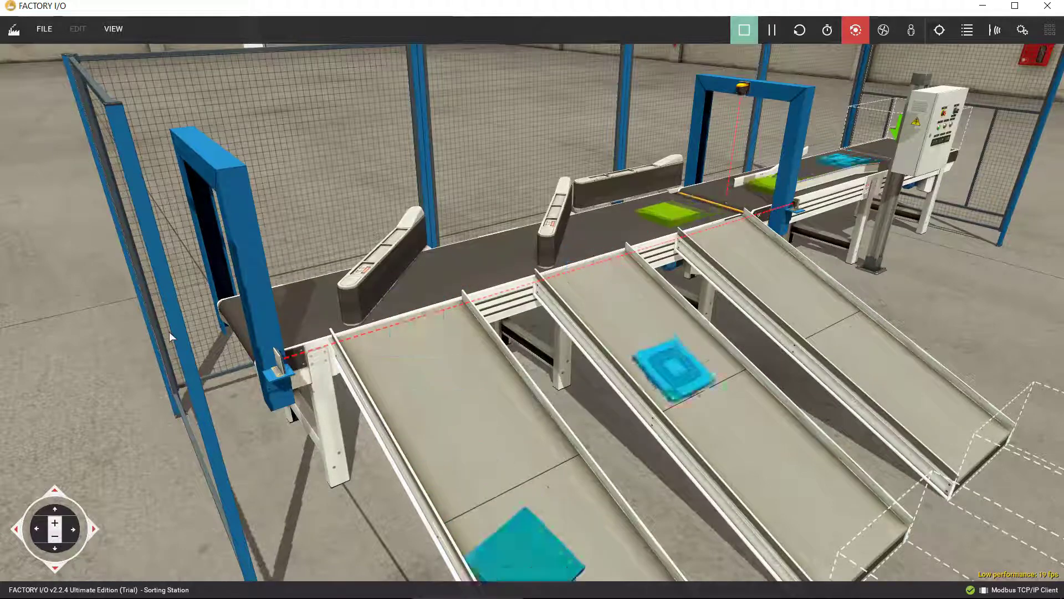
key("alt+Tab")
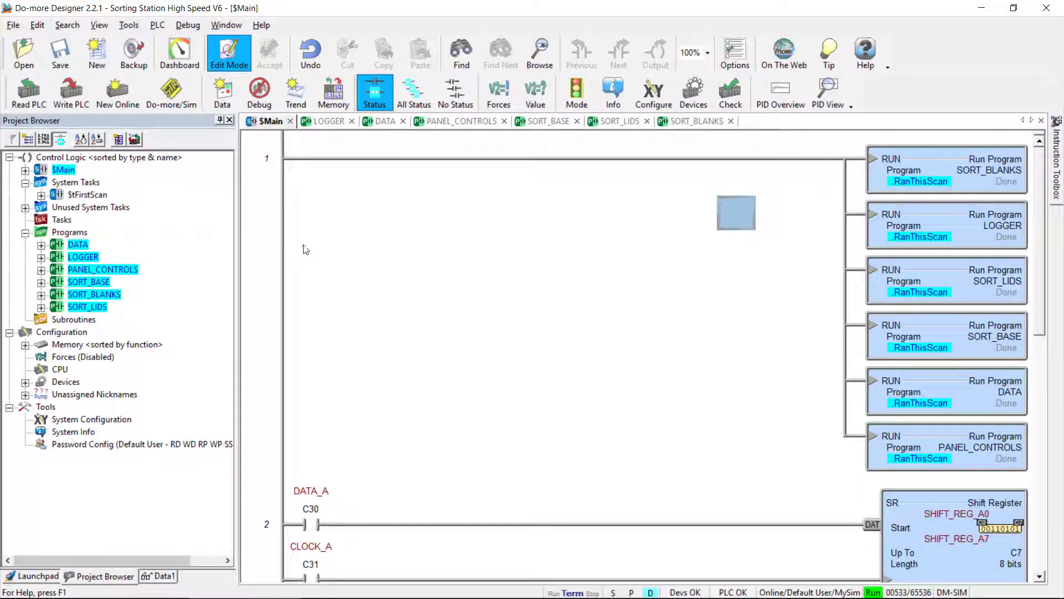
Switch to FACTORY I/O, where green and blue parts travel along the Sorting Station conveyor.
key("alt+Tab")
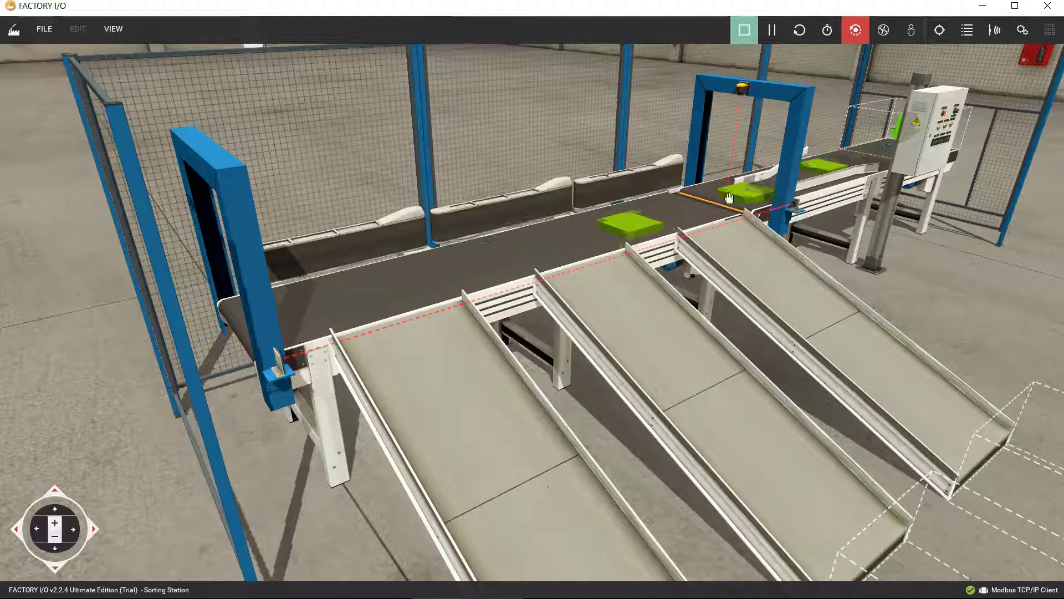
Show all tags in a docked list beside the scene, scroll through it, then clear the docked tags.
left_click(113, 31)
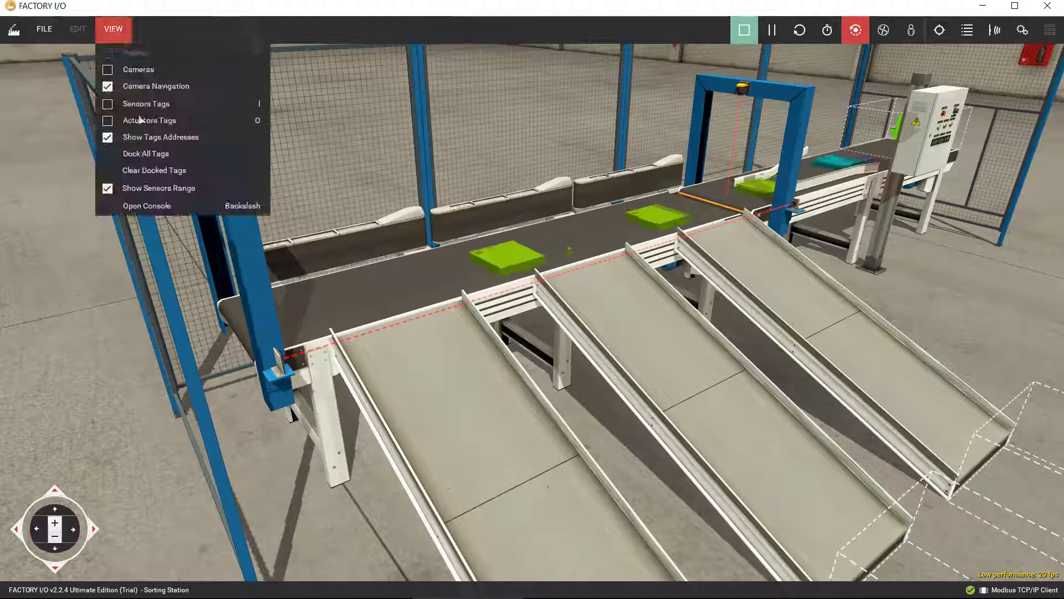
left_click(147, 154)
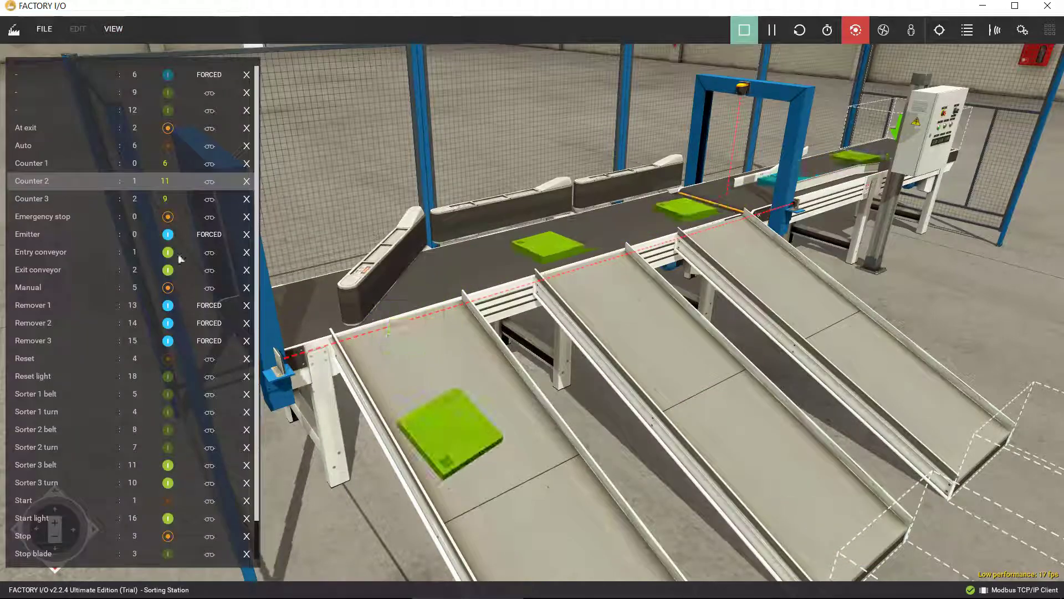
left_click_drag(257, 506, 260, 546)
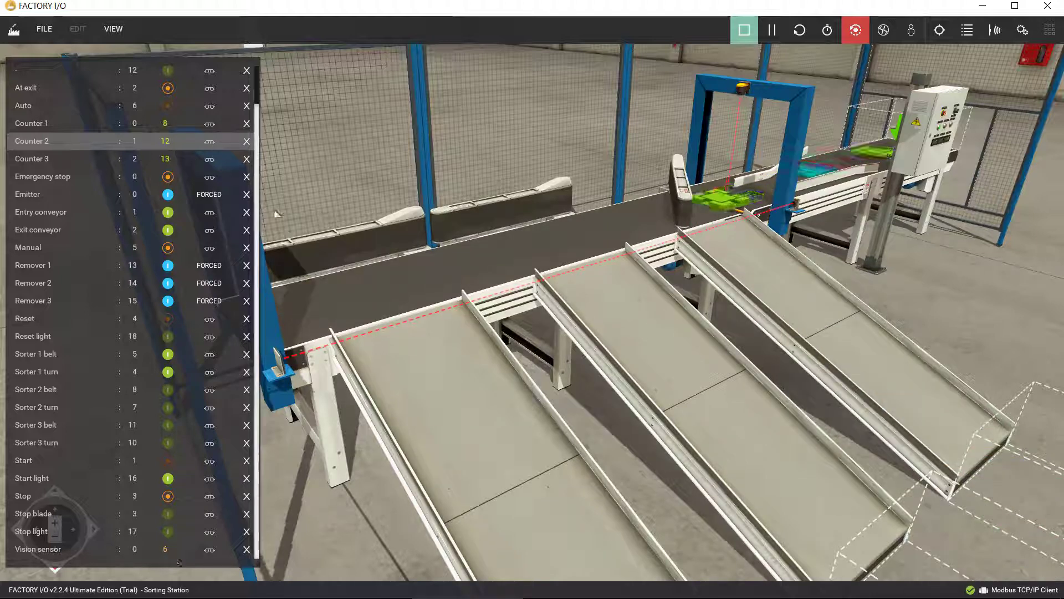
left_click(113, 30)
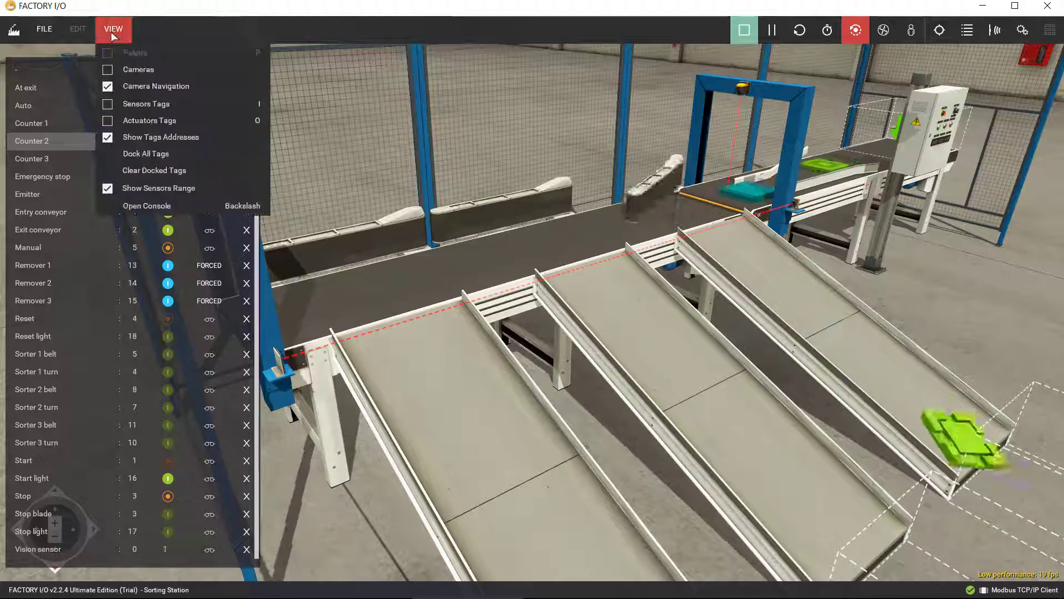
left_click(149, 170)
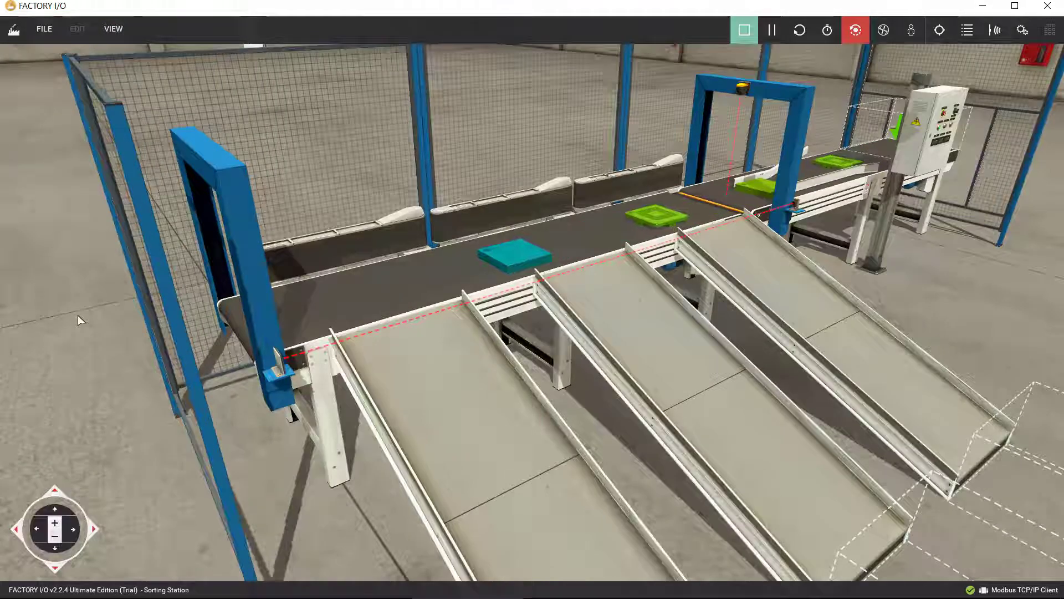
Glance at the running sorting station, then return to the Do-more Designer ladder.
key("alt+Tab")
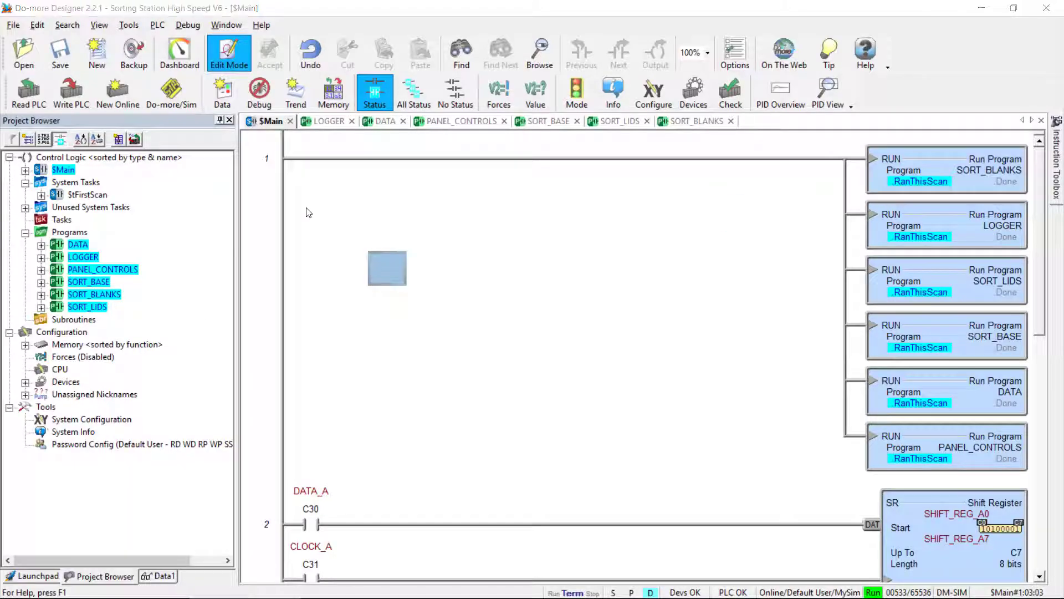
key("alt+Tab")
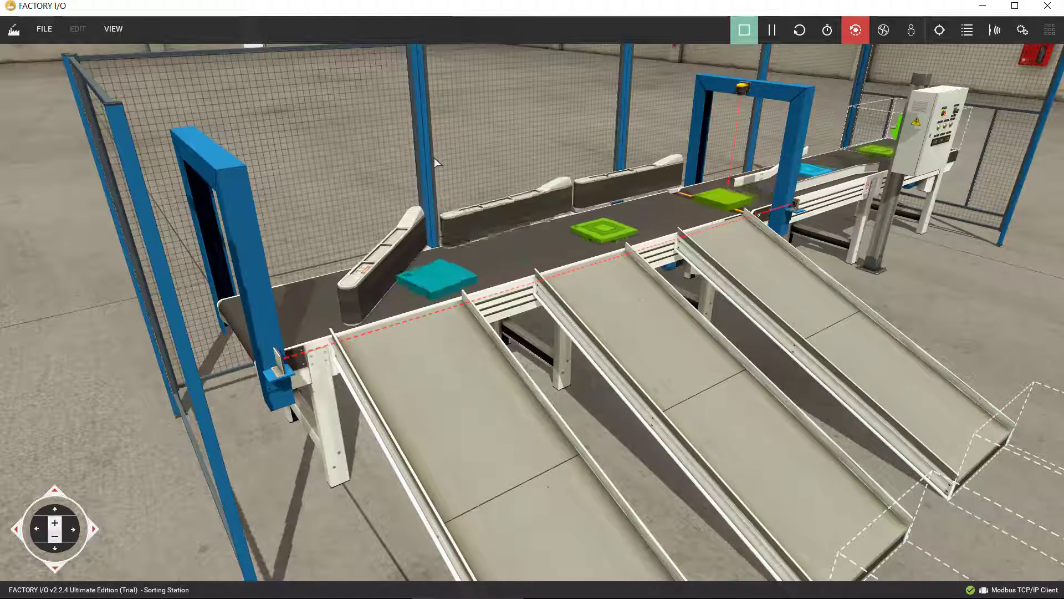
key("alt+Tab")
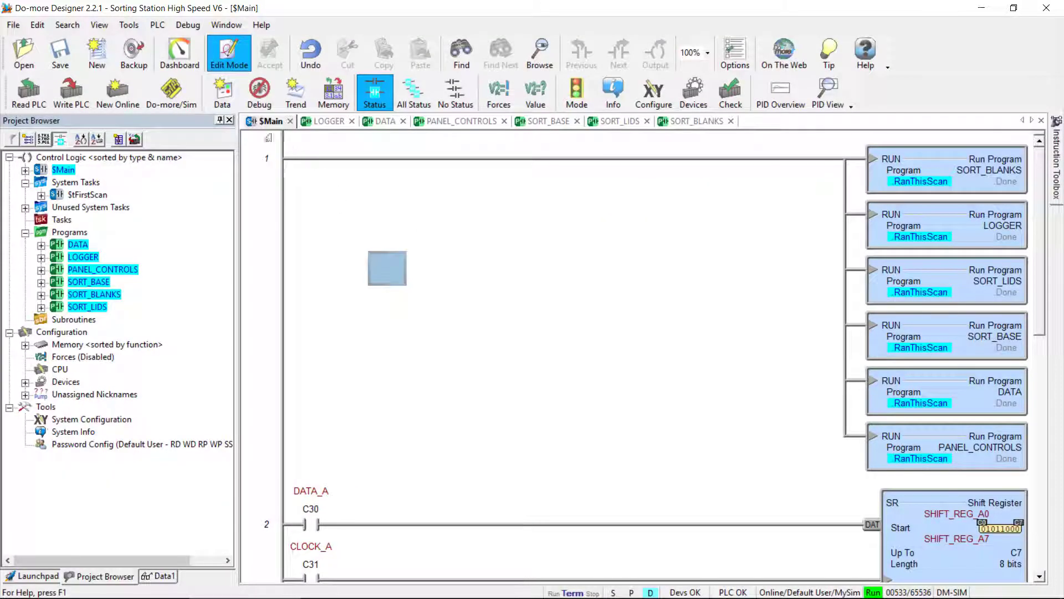
Scroll the $Main ladder down to rung 5, where VISION_SENSOR drives CLOCK_A, CLOCK_B and CLOCK_C.
key("ctrl+a")
left_click(304, 212)
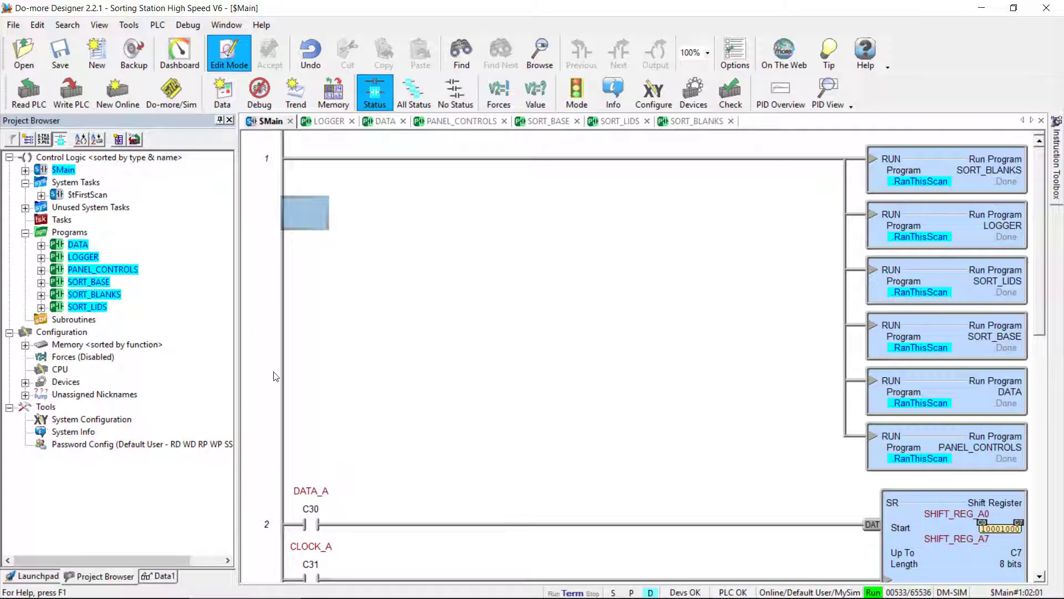
scroll(276, 377, "down", 3)
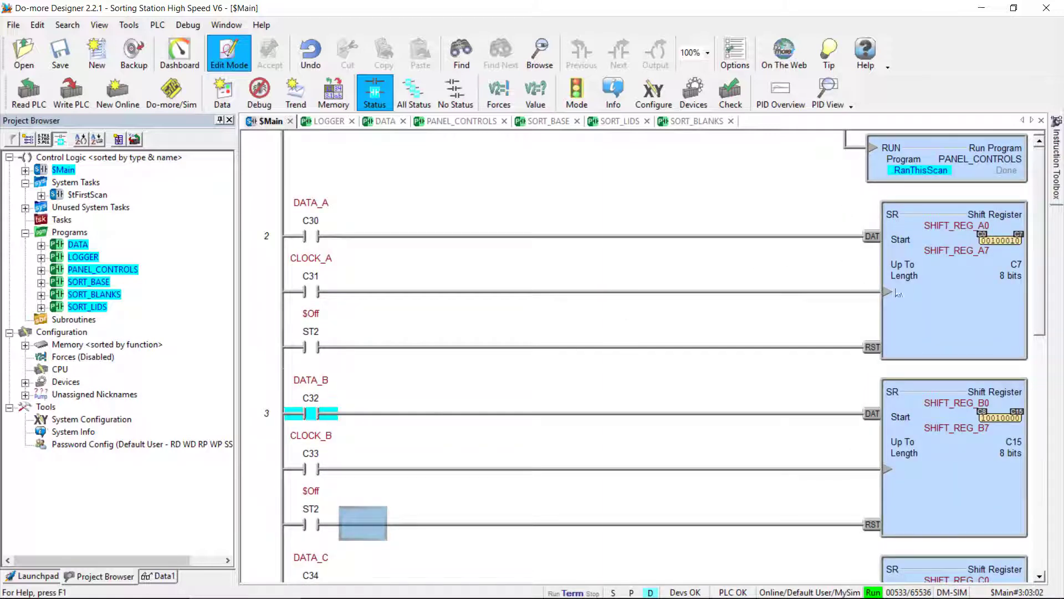
scroll(744, 413, "down", 1)
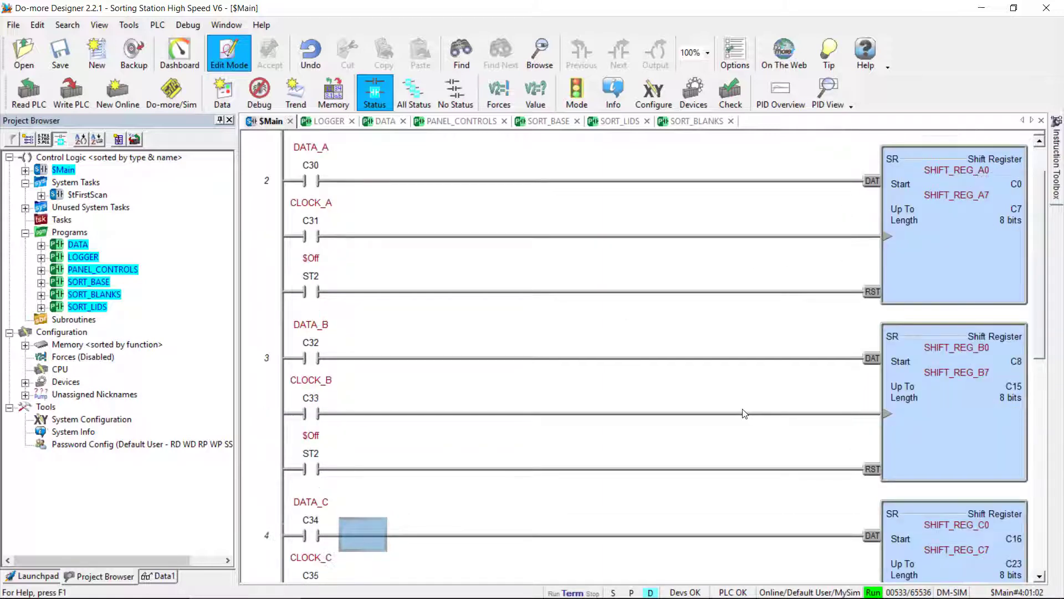
scroll(744, 414, "down", 1)
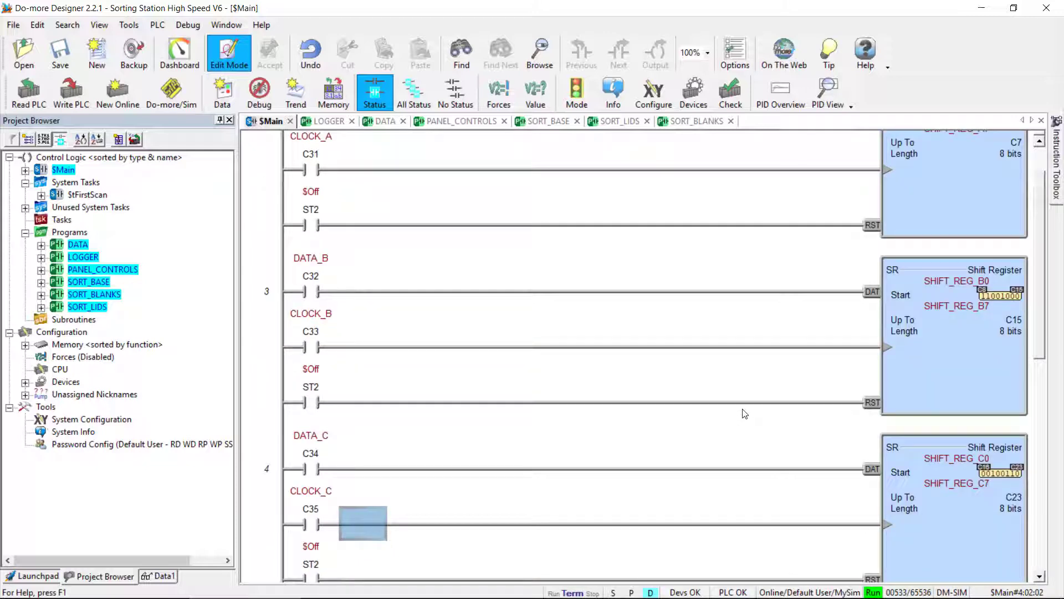
scroll(744, 413, "down", 1)
scroll(744, 413, "down", 7)
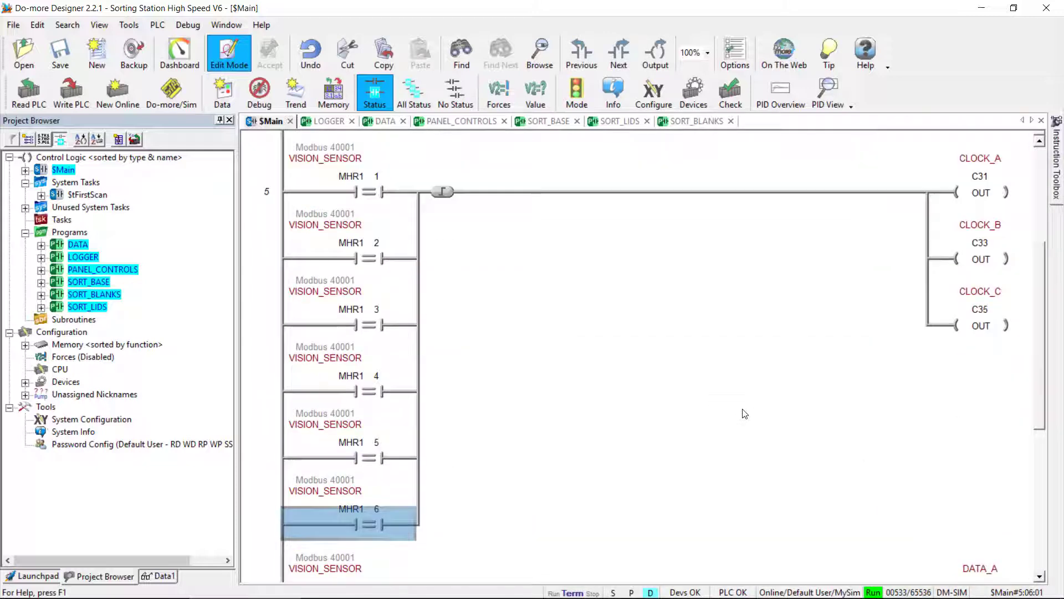
scroll(745, 413, "up", 10)
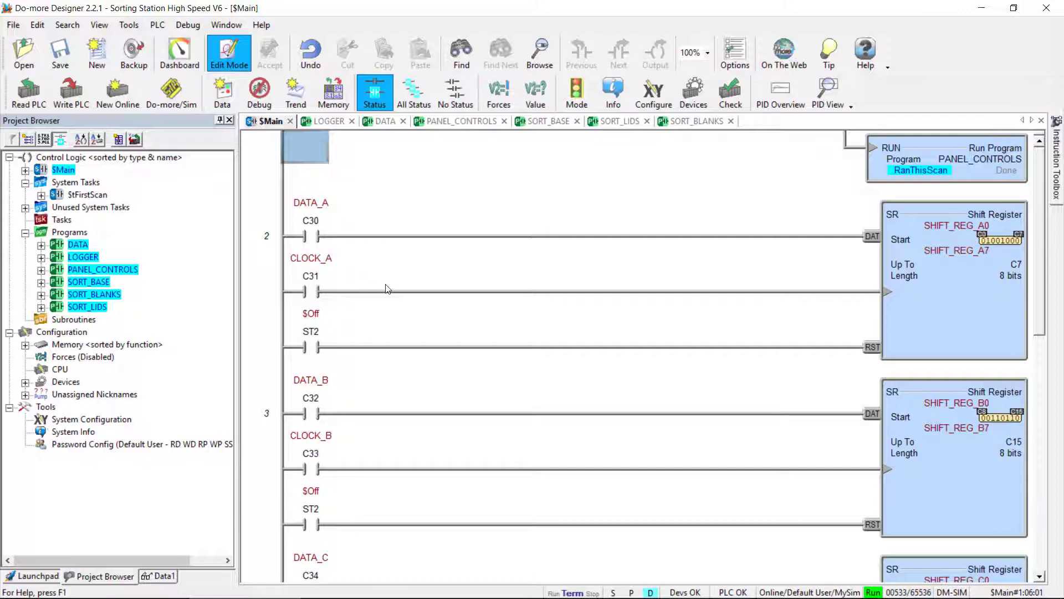
key("Down")
key("Down")
key("Down")
key("Down")
key("Down")
key("Down")
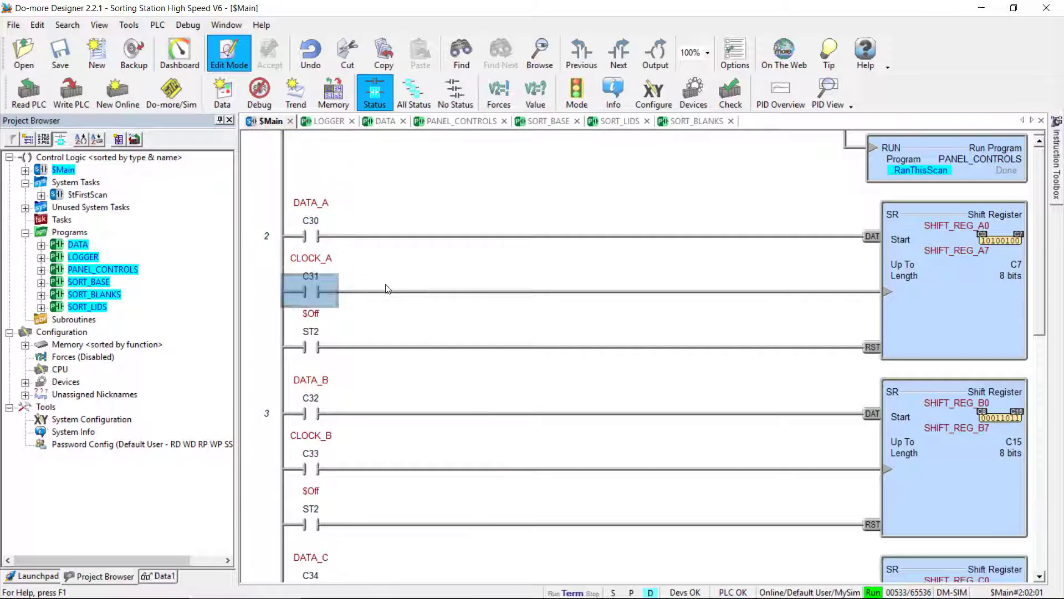
key("Down")
key("Down")
key("Down")
key("Down")
key("Down")
key("Down")
key("Down")
key("Down")
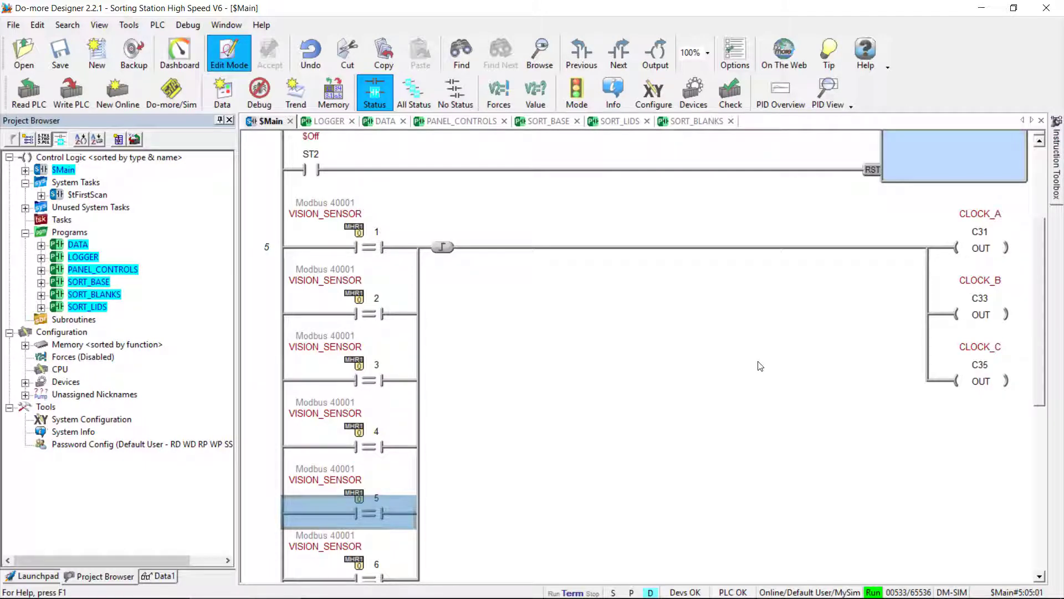
scroll(760, 366, "up", 3)
scroll(761, 365, "up", 2)
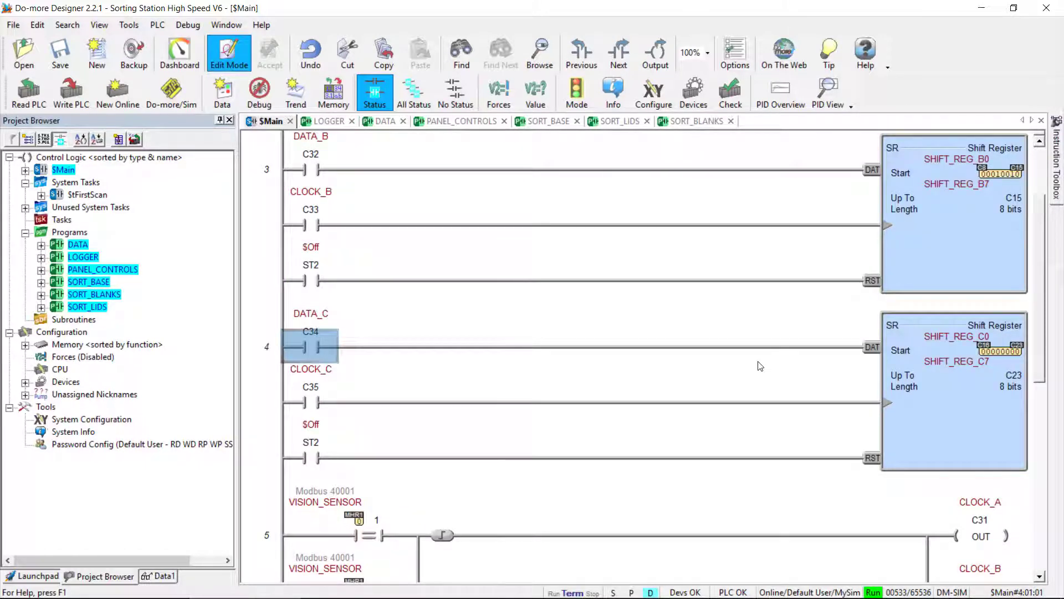
scroll(760, 366, "down", 10)
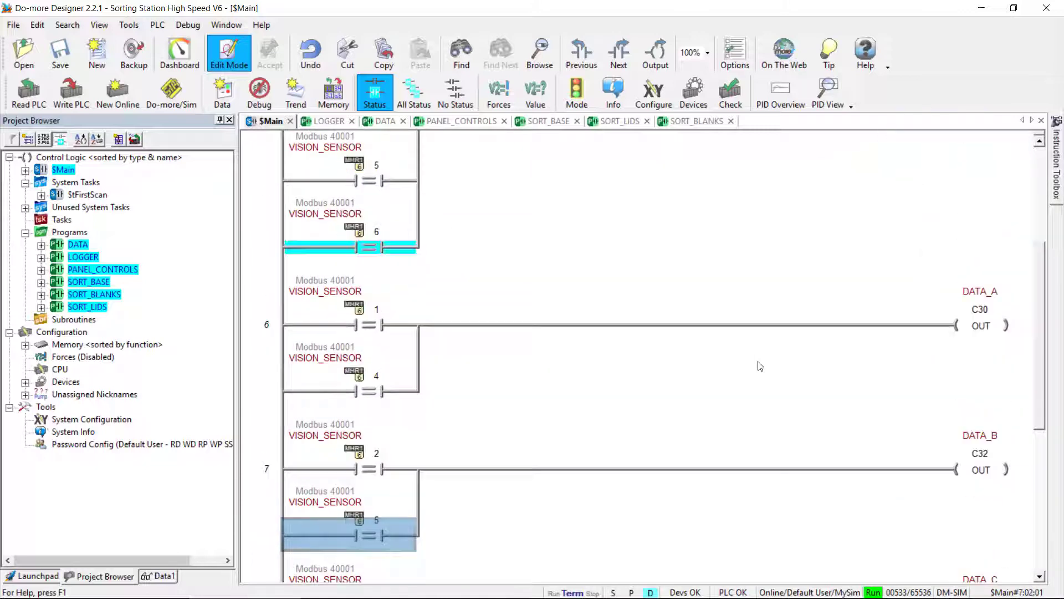
key("Down")
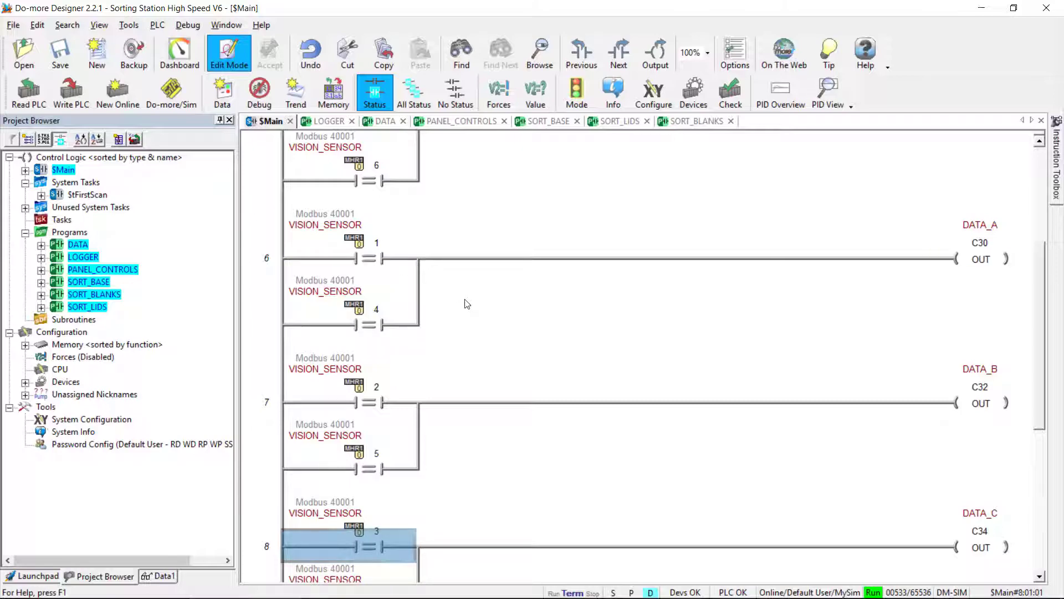
key("alt+Tab")
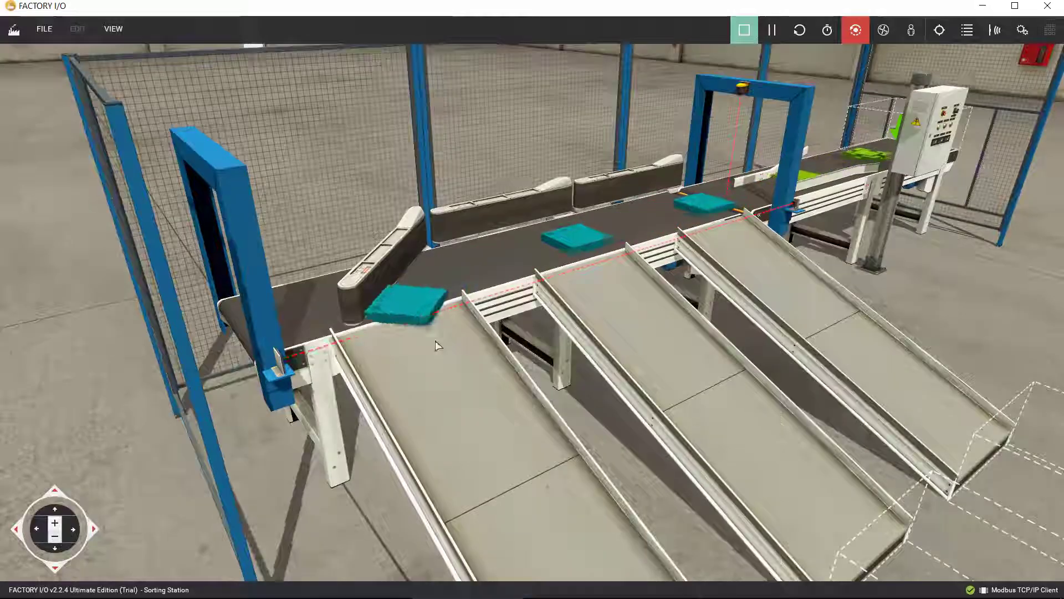
key("alt+Tab")
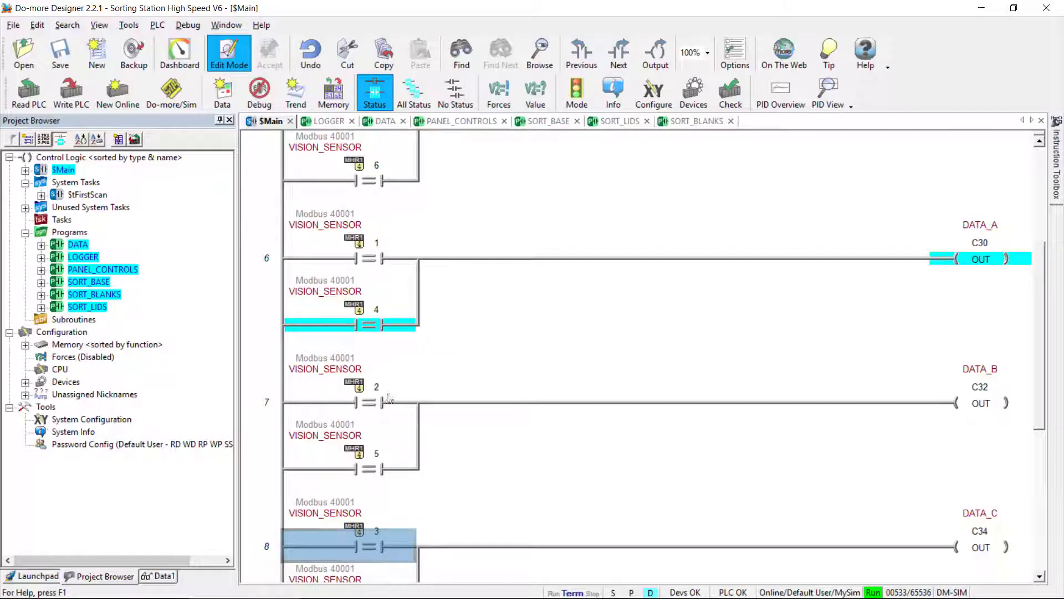
key("alt+Tab")
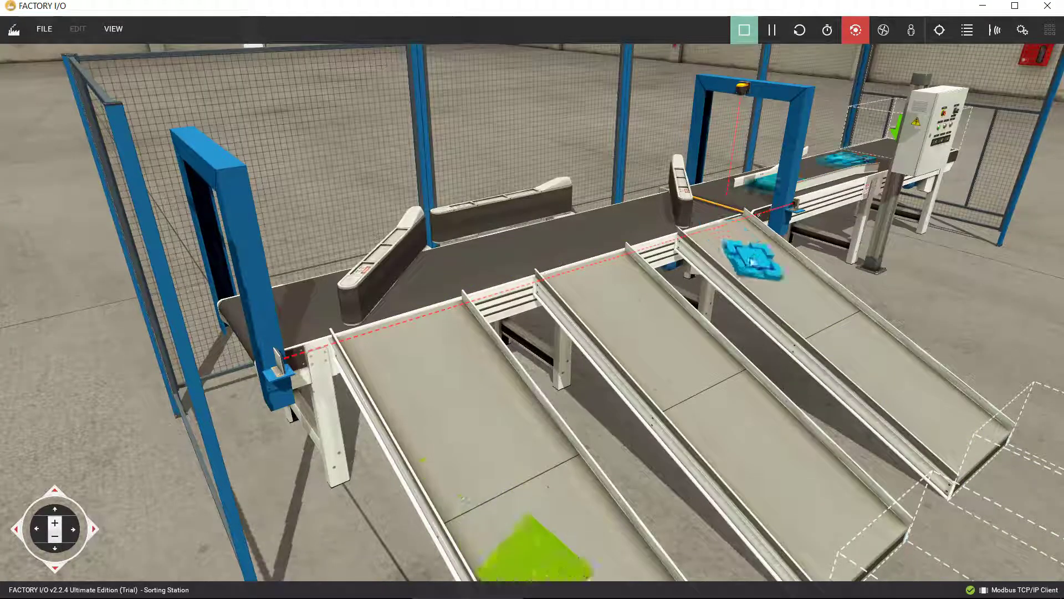
key("alt+Tab")
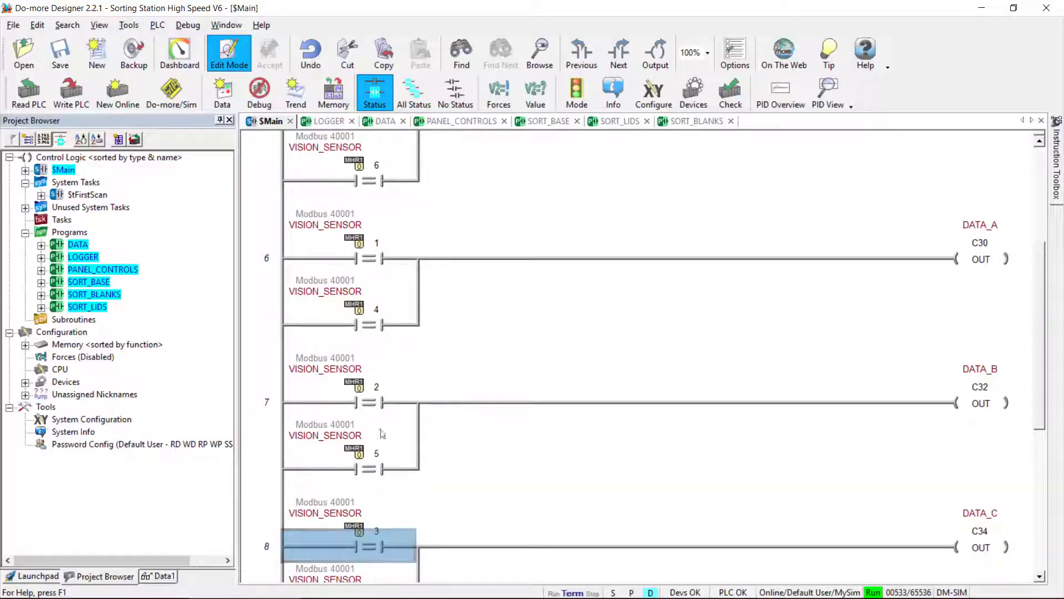
key("Down")
key("Down")
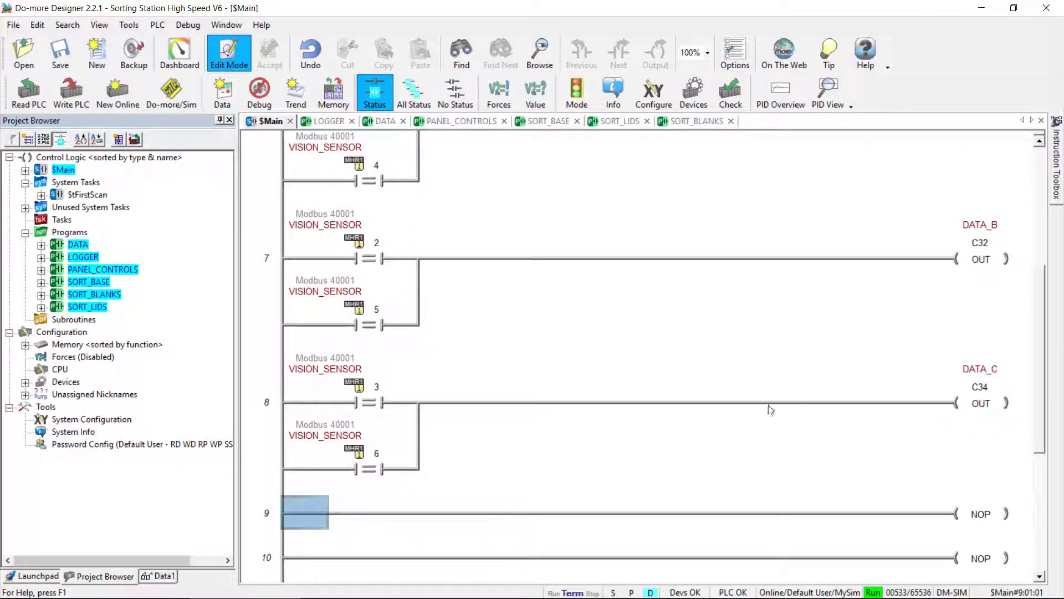
key("alt+Tab")
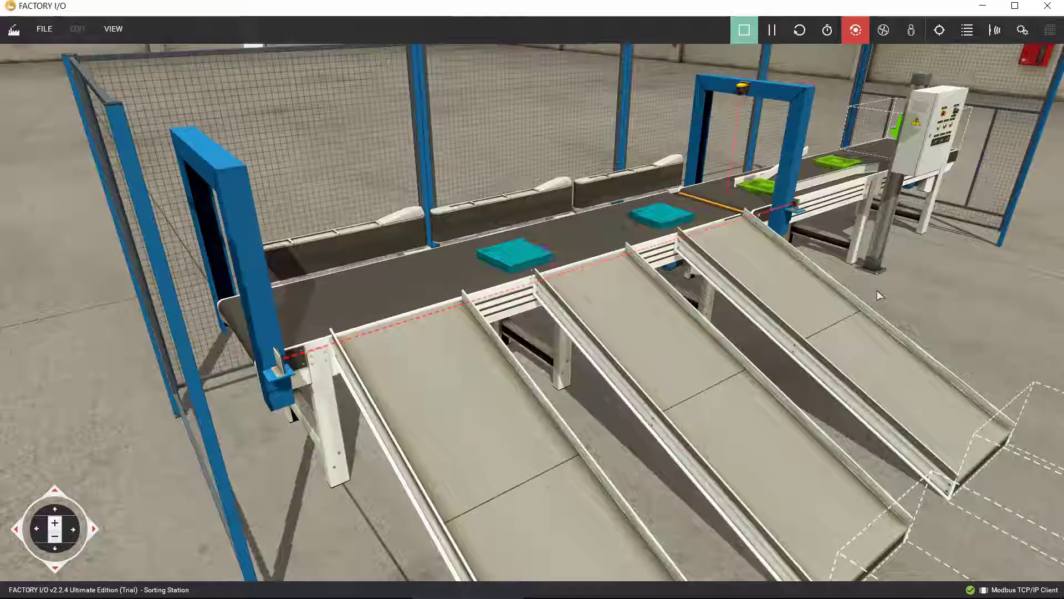
key("alt+Tab")
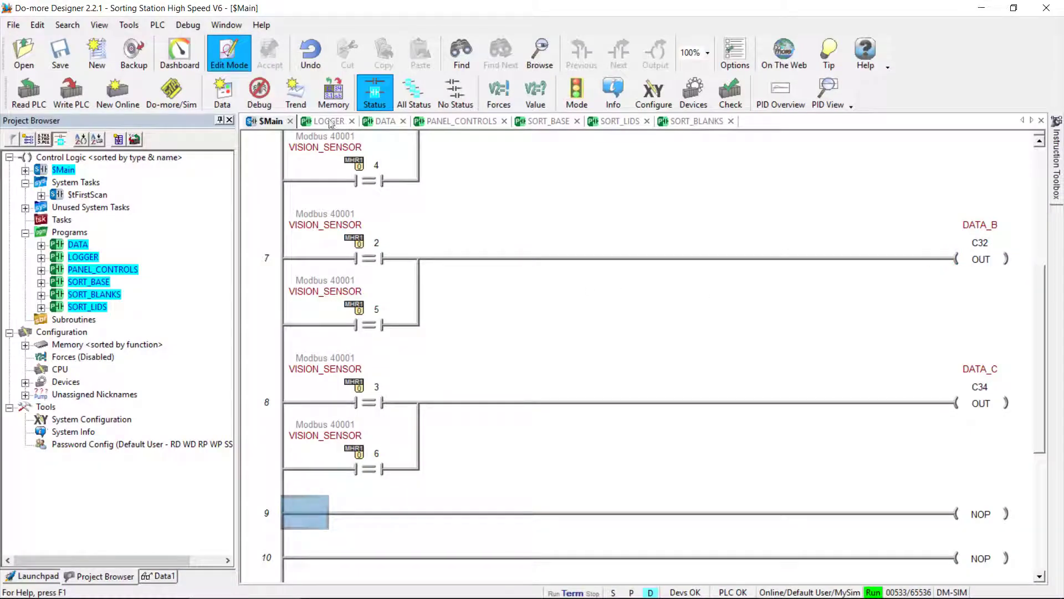
Show the Data1 watch list (VISION_SENSOR, three counters, COUNTER_TOTAL, PARTS_PER_MIN) beside the DATA ladder.
left_click(327, 121)
key("Up")
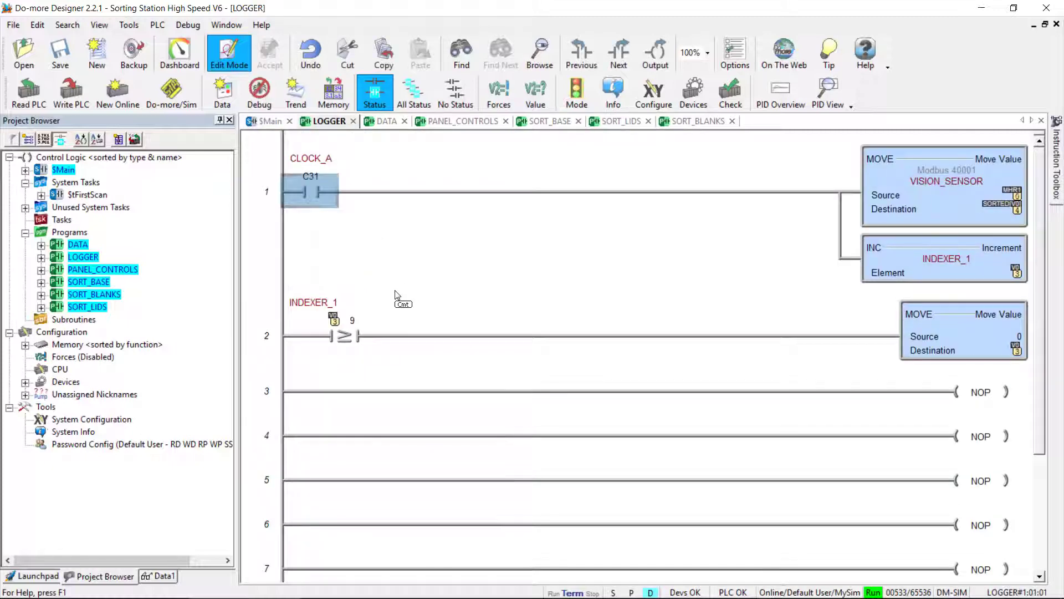
left_click(164, 576)
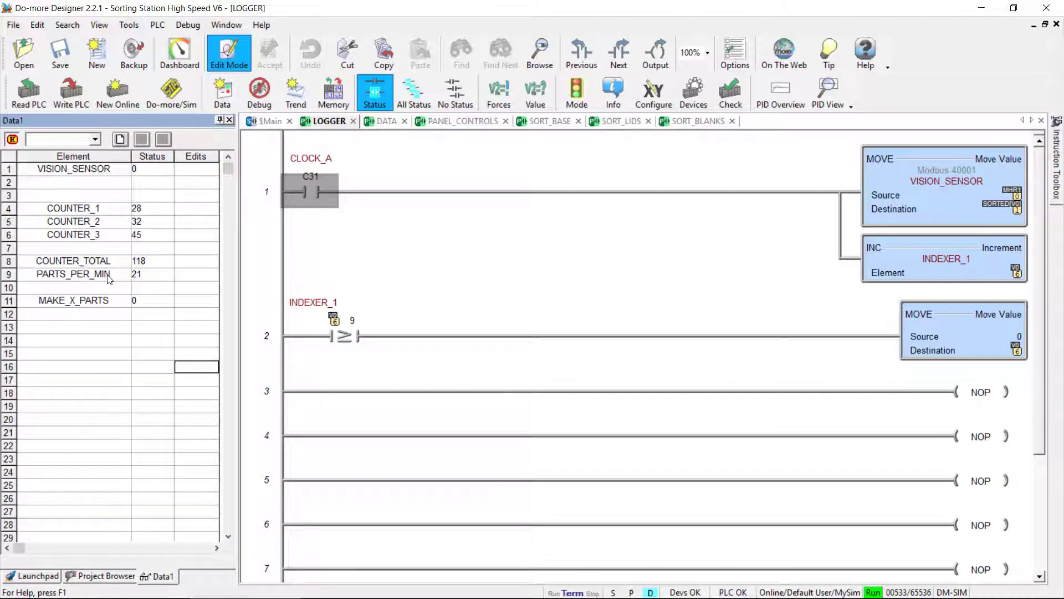
left_click(107, 305)
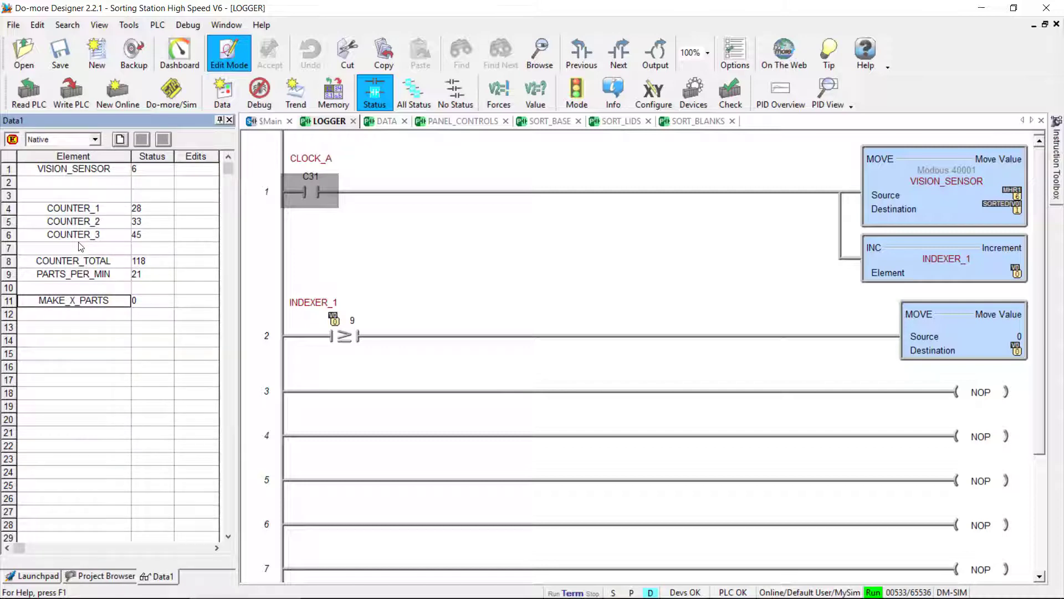
left_click(100, 316)
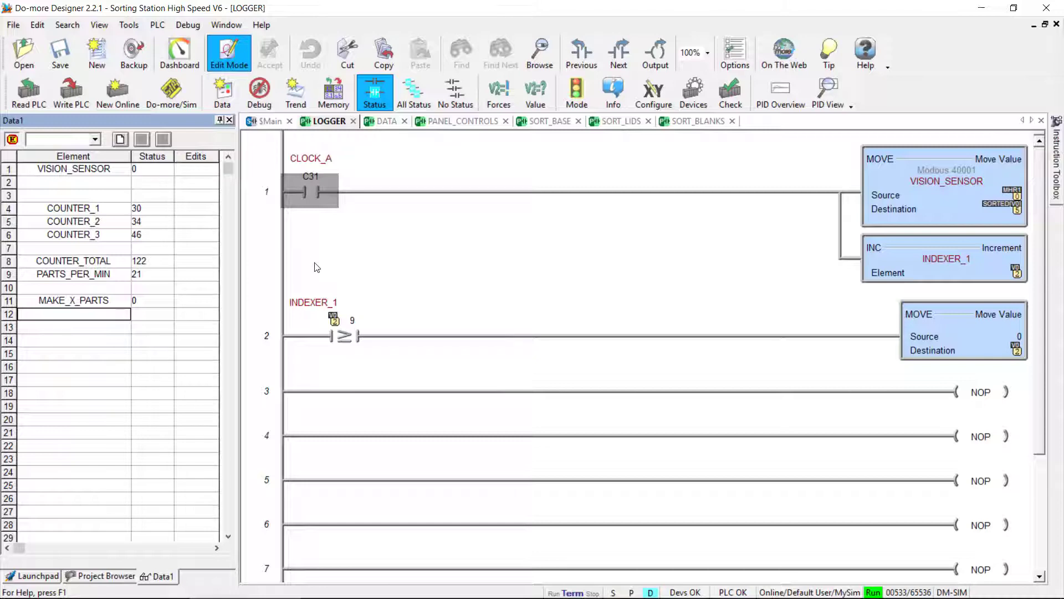
left_click(396, 122)
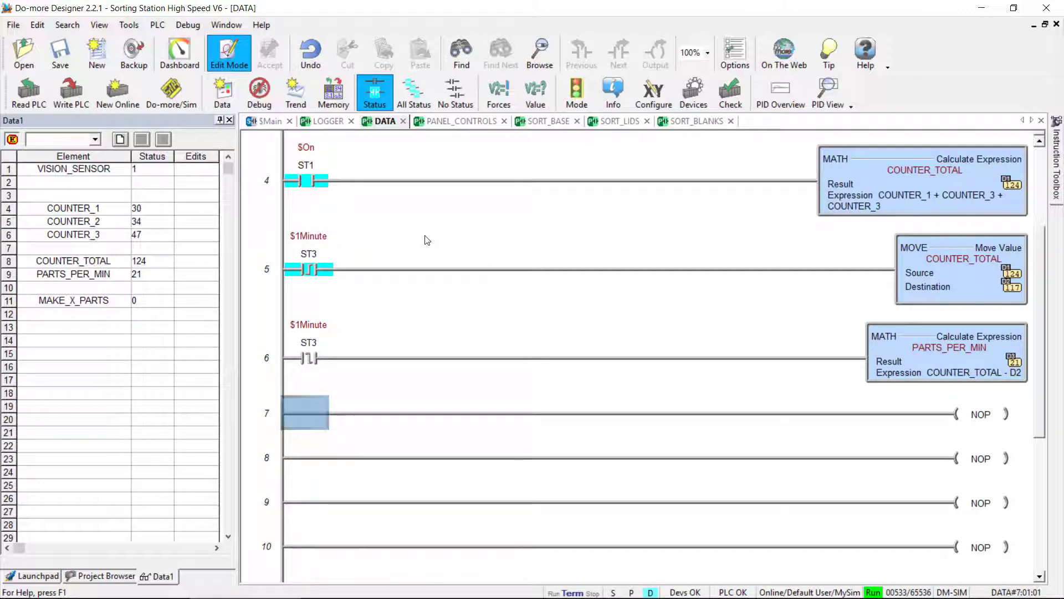
Inspect the DATA rungs, including rung 4's COUNTER_TOTAL calculation, then view the PANEL_CONTROLS ladder.
key("Up")
key("Up")
key("Up")
key("Up")
key("Up")
key("Up")
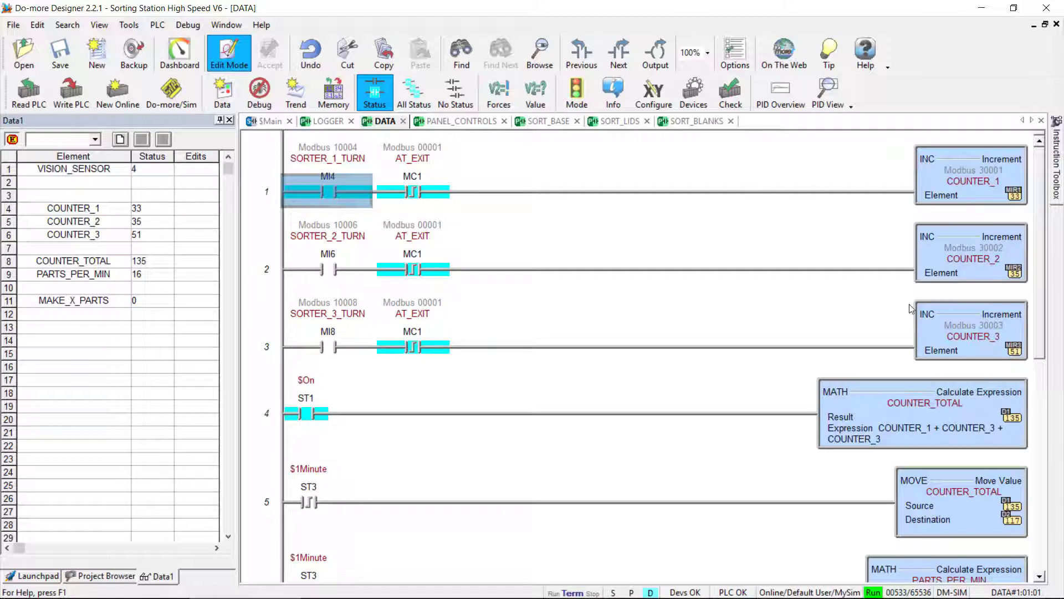
left_click(911, 412)
left_click(754, 425)
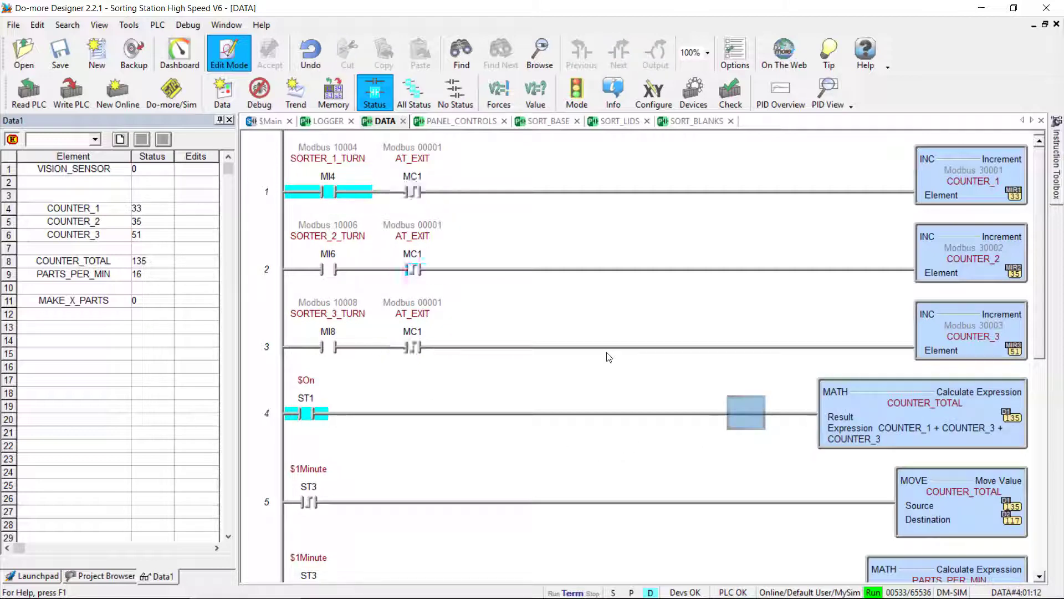
key("Left")
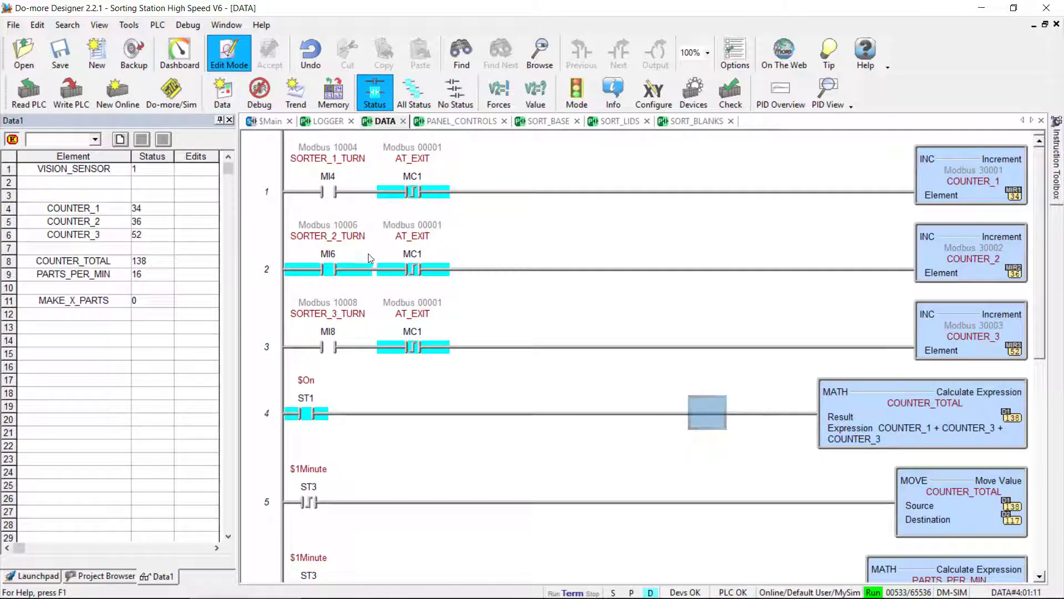
left_click(458, 122)
Move onto the C24 contact on PANEL_CONTROLS rung 1, then bring the FACTORY I/O control panel forward.
left_click(304, 223)
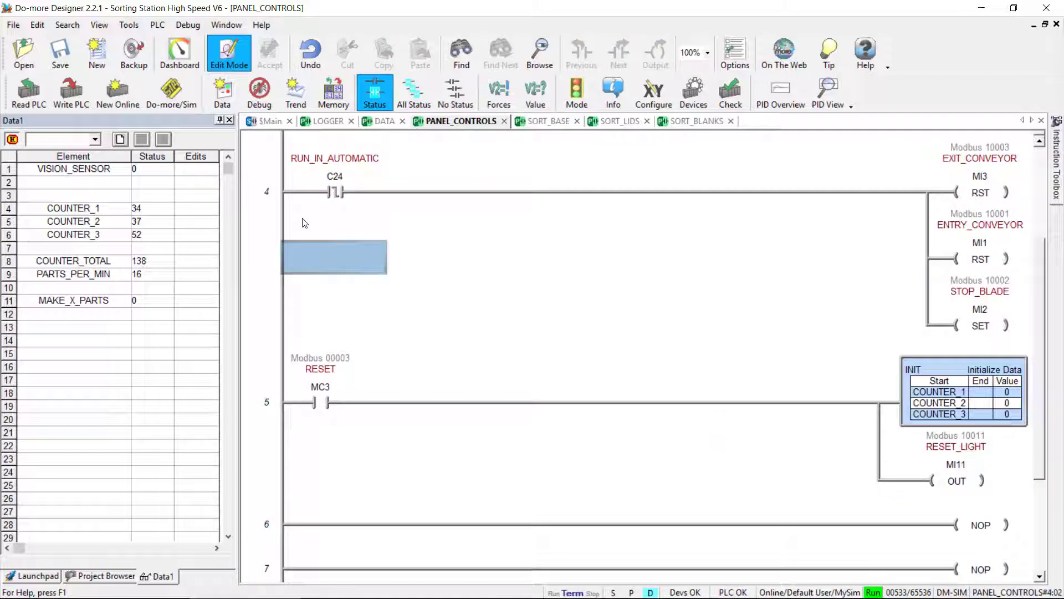
key("Up")
key("Up")
key("Up")
key("Up")
key("Up")
key("Up")
key("Up")
key("Up")
key("Up")
key("Up")
key("Up")
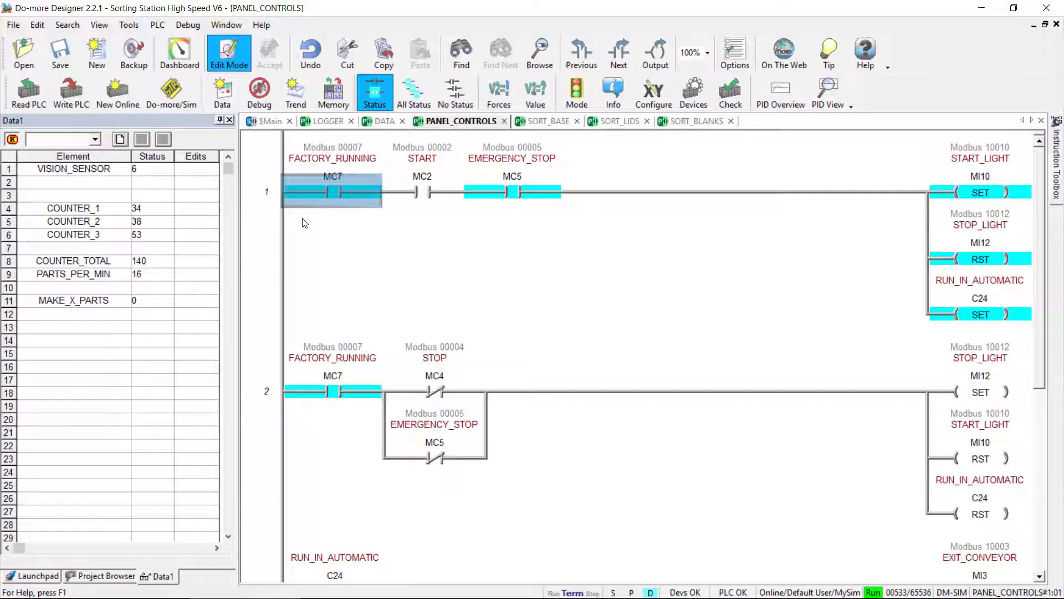
key("alt+Tab")
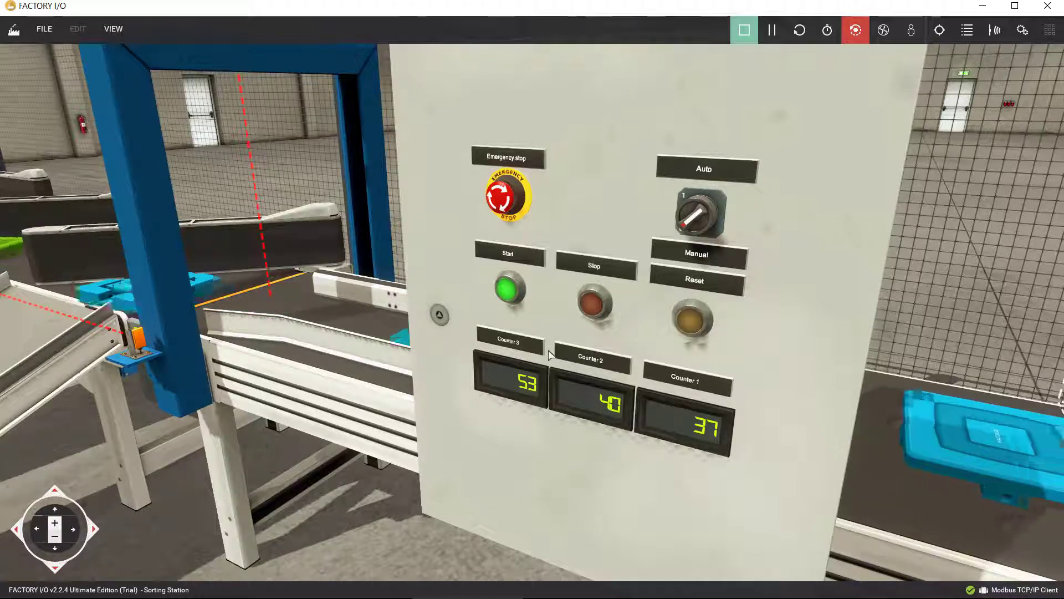
Check the PANEL_CONTROLS ladder briefly, then go back to the FACTORY I/O scene.
key("alt+Tab")
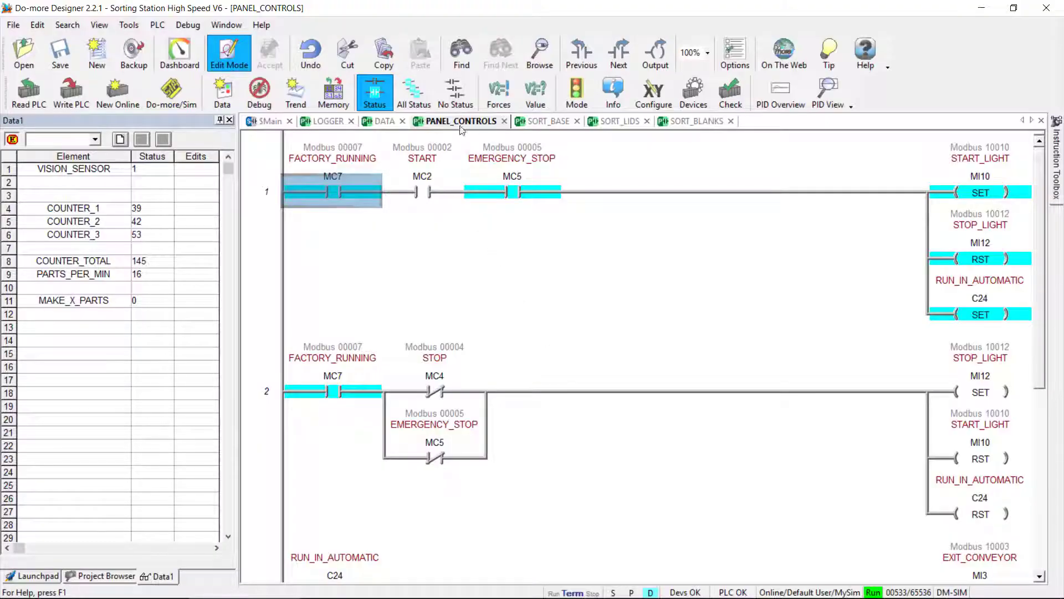
left_click(410, 270)
key("alt+Tab")
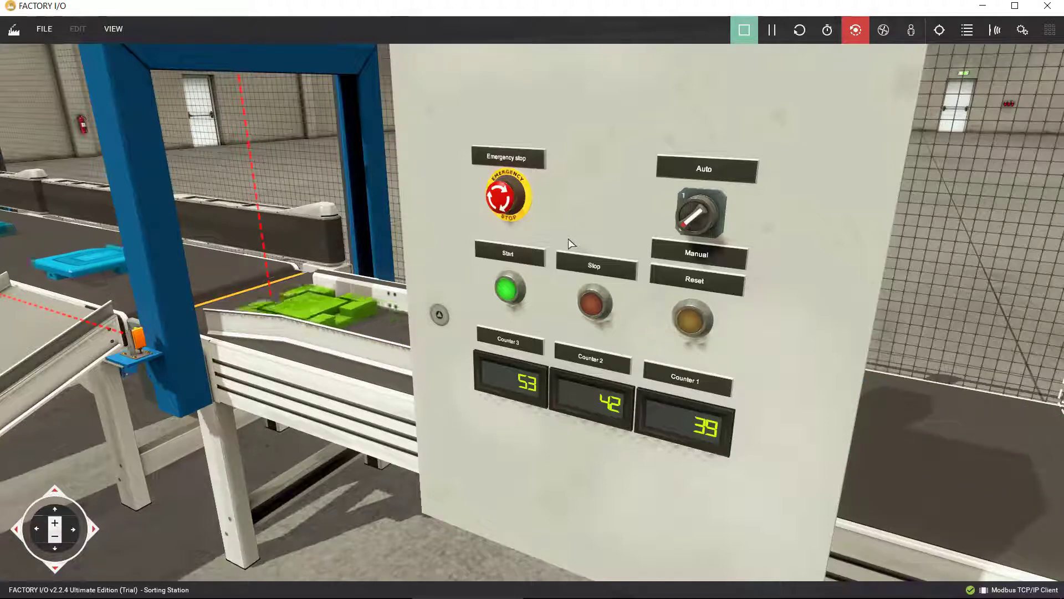
Stop, emergency-stop and restart the sorting line, switch to camera view 1, then return to Do-more Designer.
left_click(503, 202)
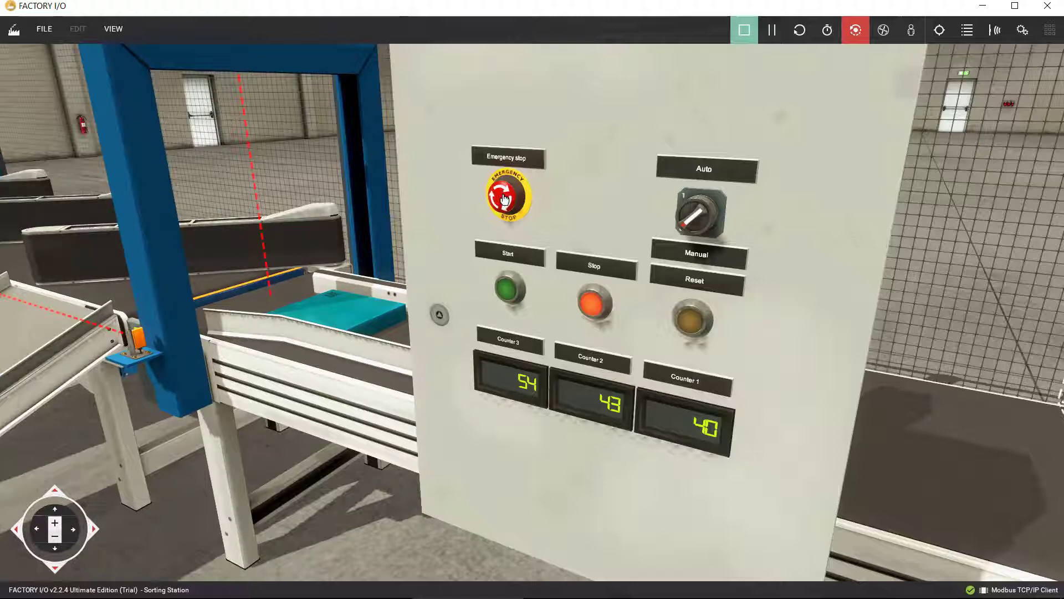
left_click(504, 199)
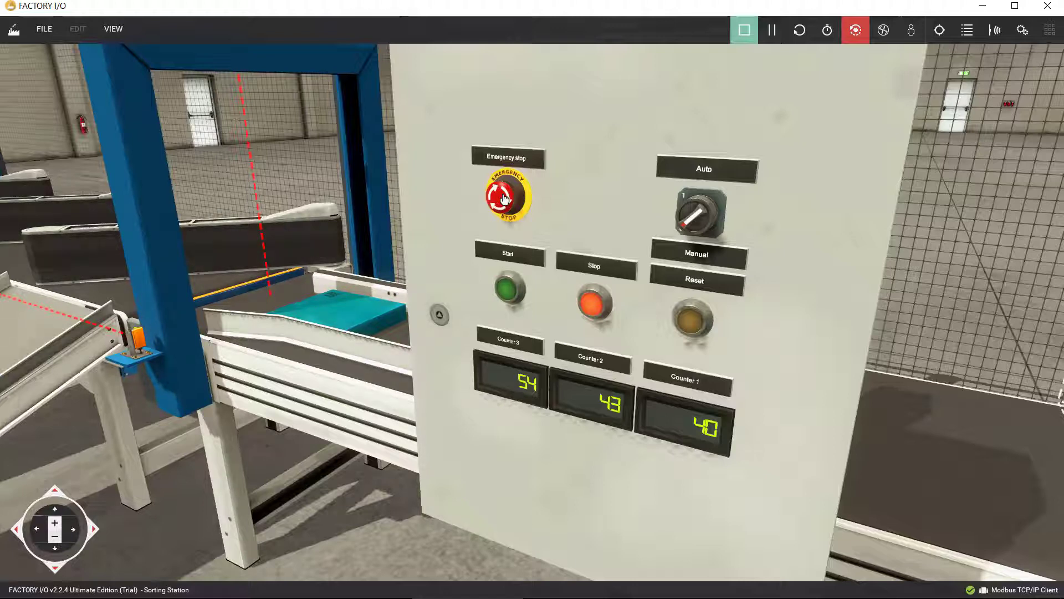
left_click(511, 296)
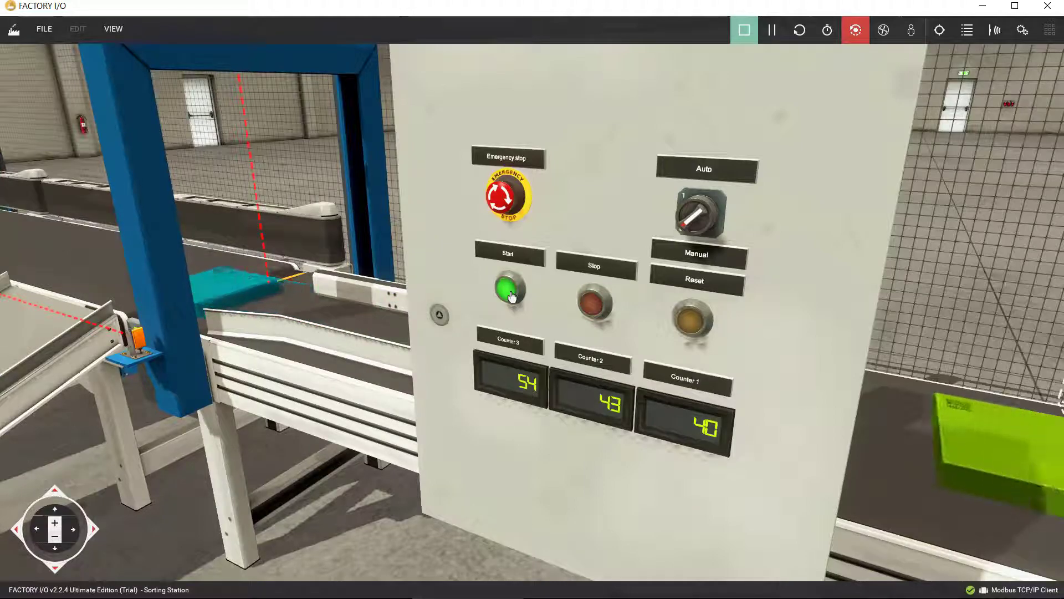
key("1")
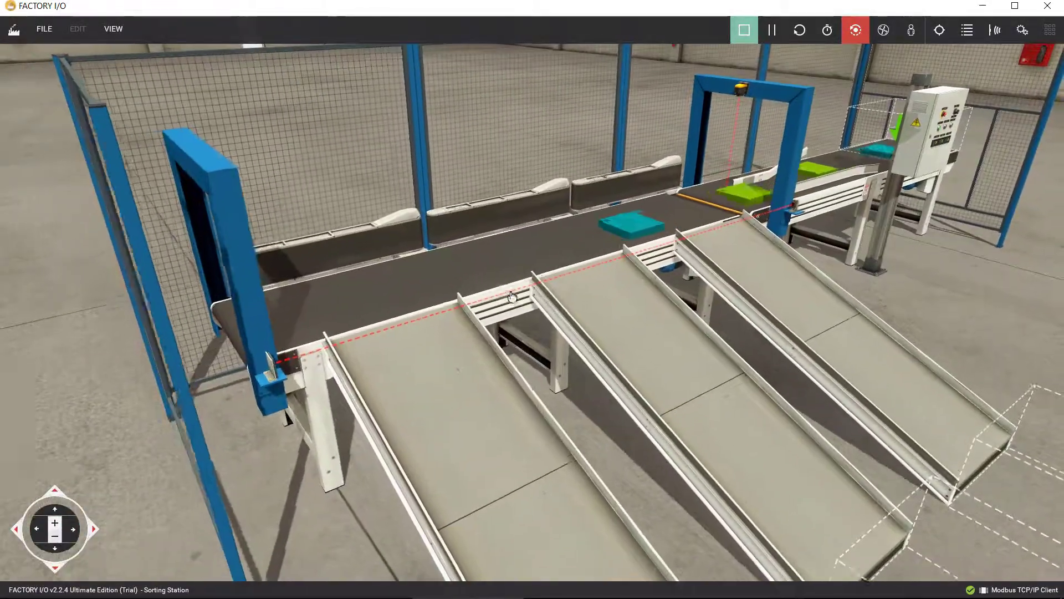
key("alt+Tab")
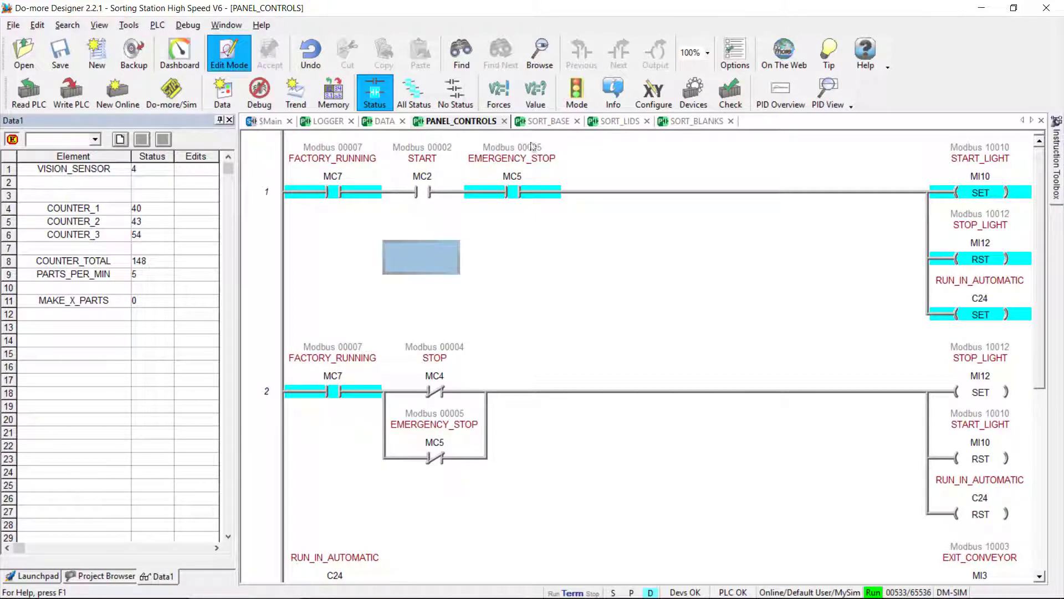
Open the SORT_BASE ladder and step between the ST1, S0 stage and C24 contacts to watch stages switch.
left_click(513, 263)
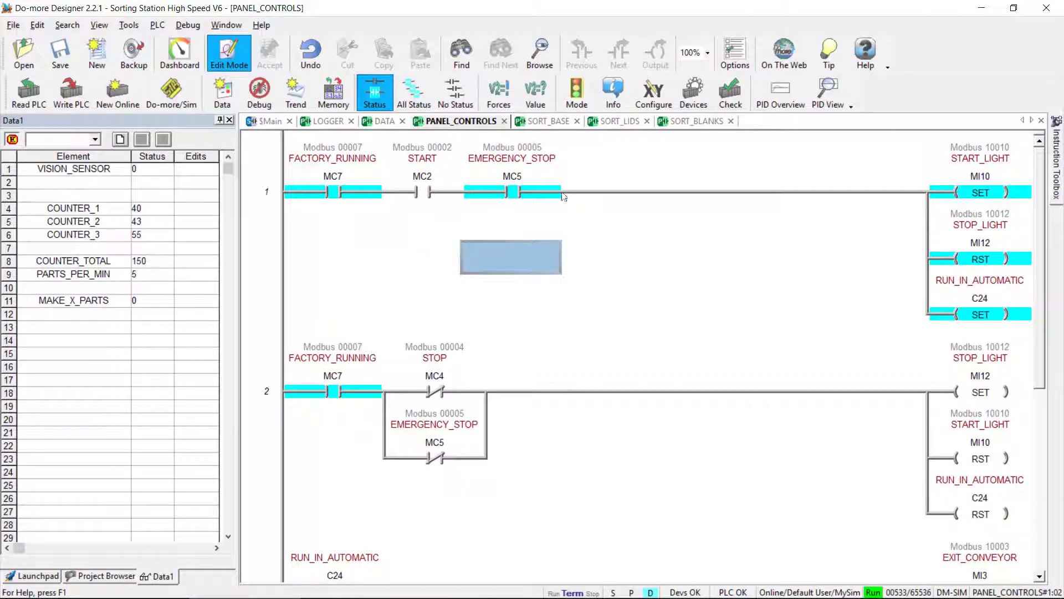
left_click(545, 122)
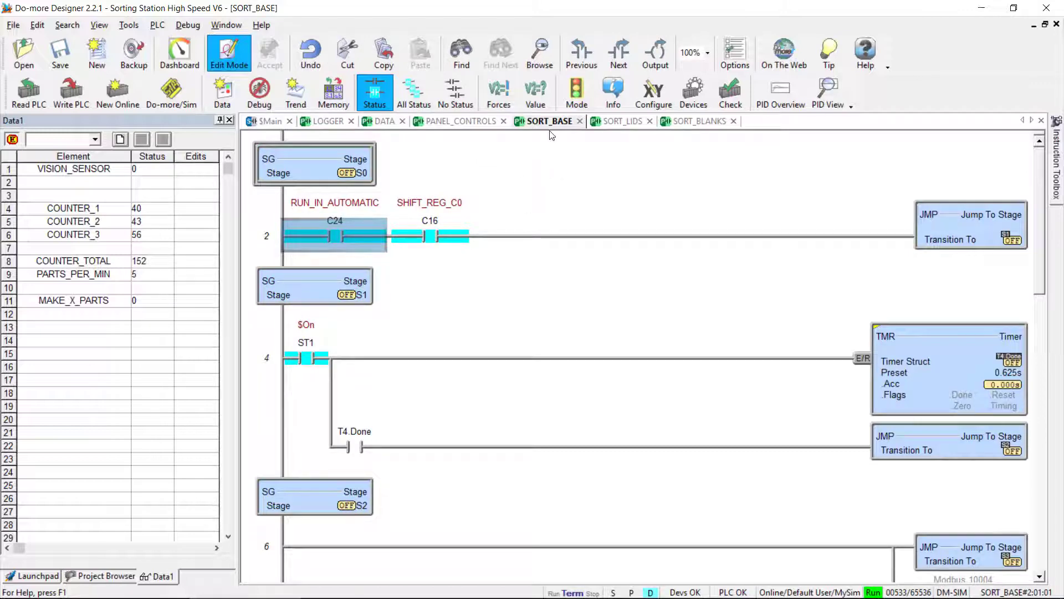
left_click(306, 358)
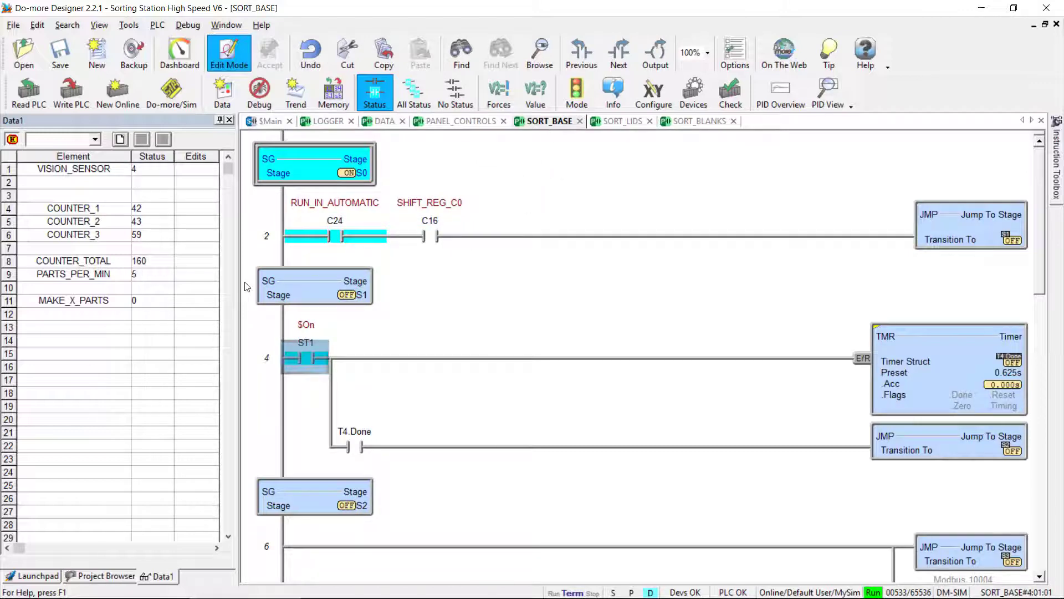
key("Up")
key("Up")
key("Up")
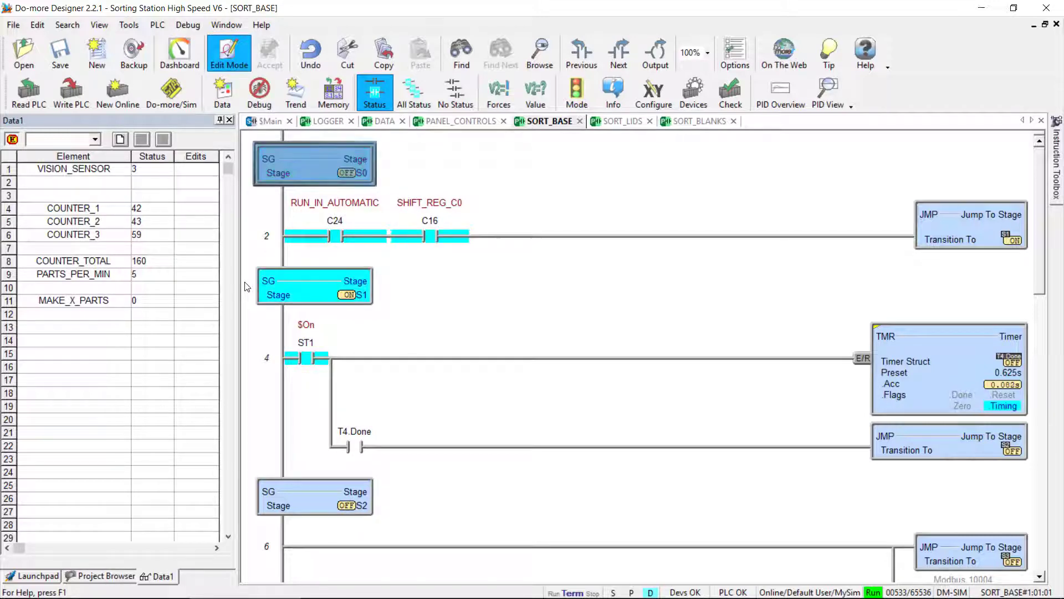
key("Down")
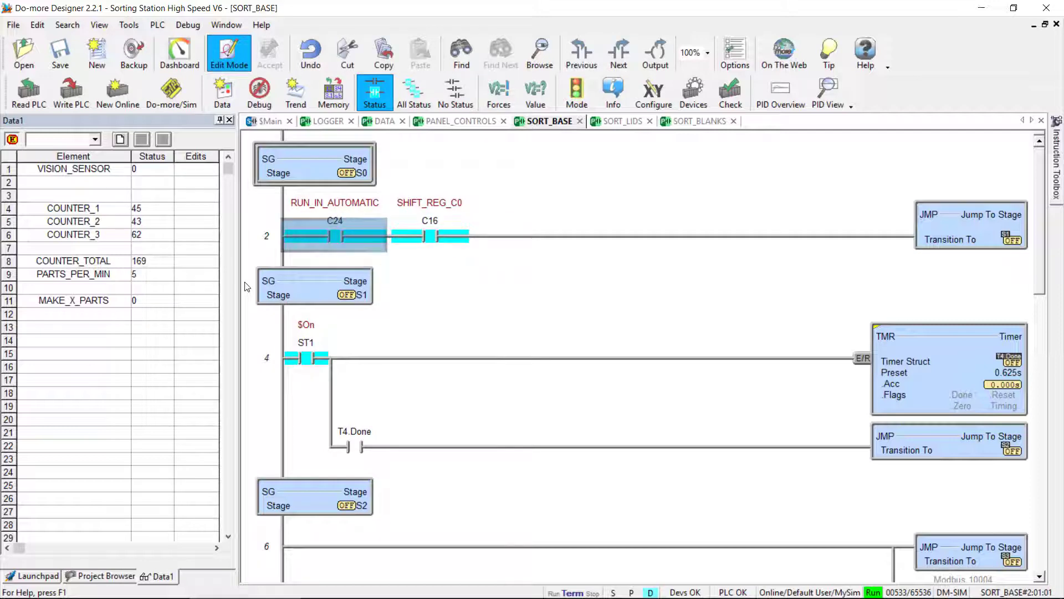
left_click(103, 576)
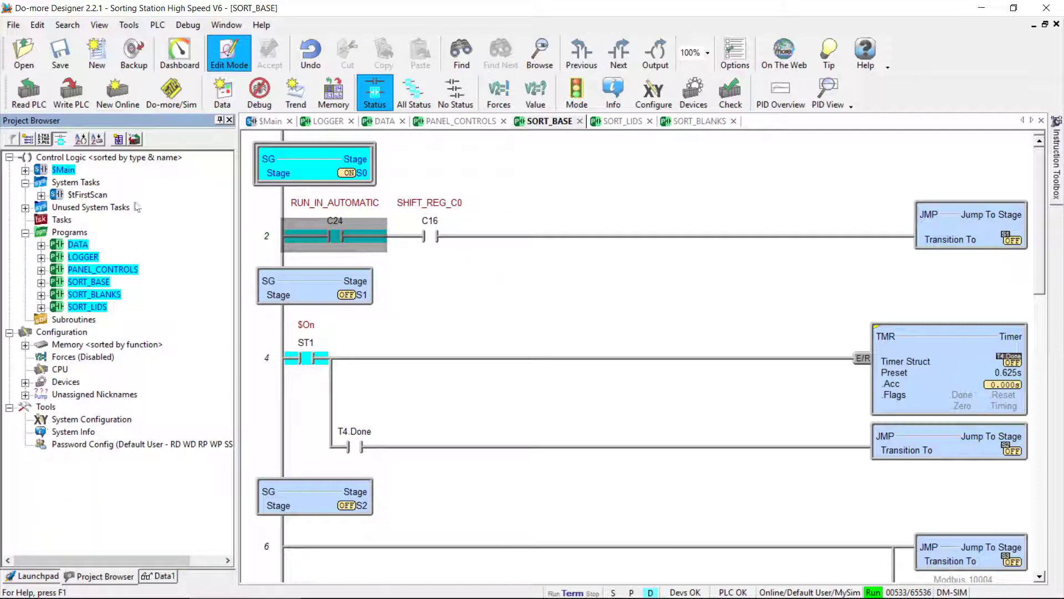
right_click(135, 160)
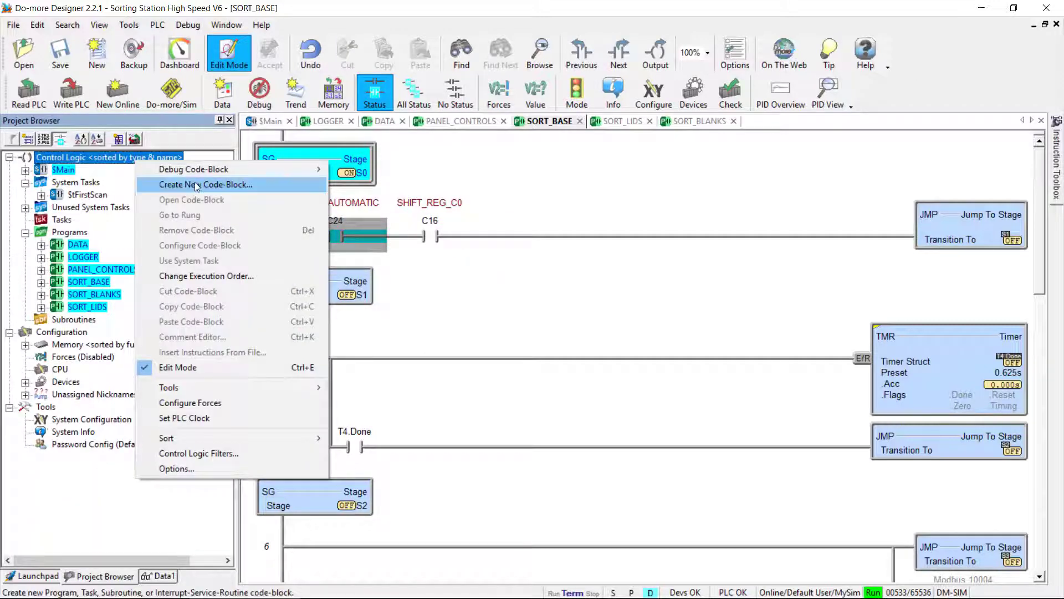
left_click(79, 505)
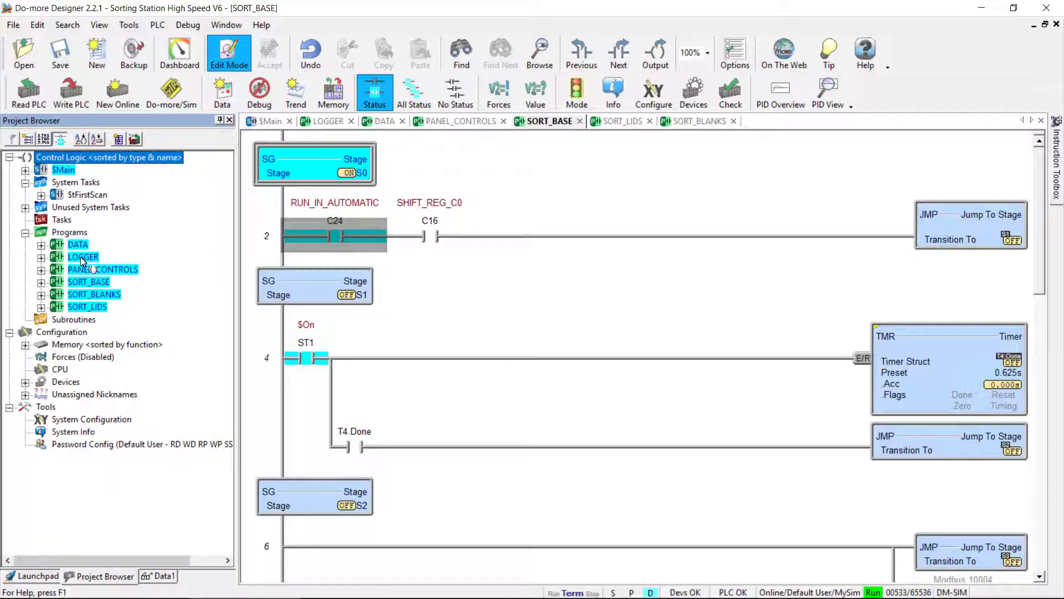
left_click(273, 125)
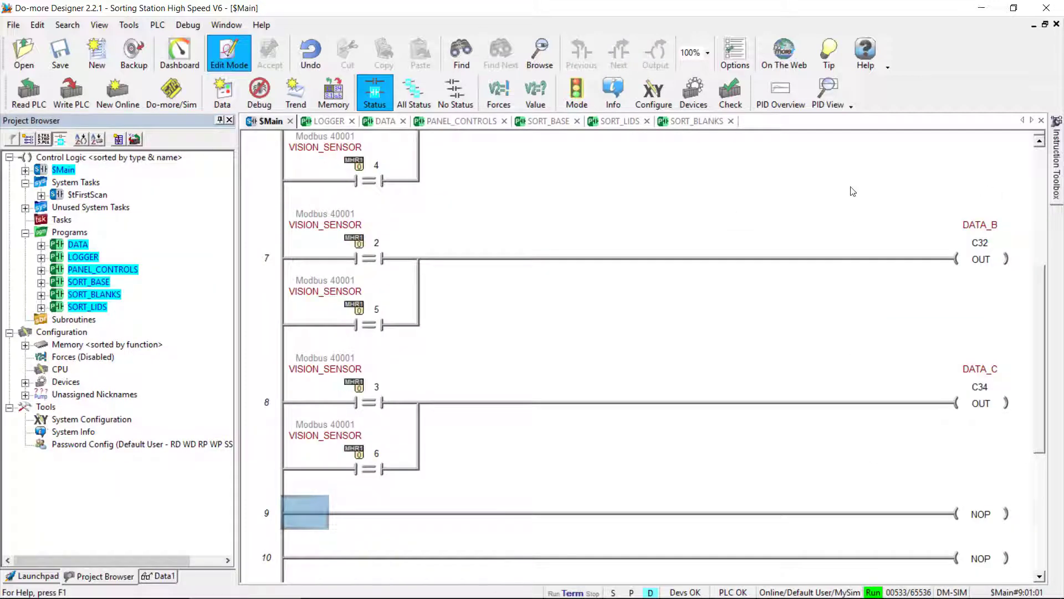
scroll(839, 151, "up", 10)
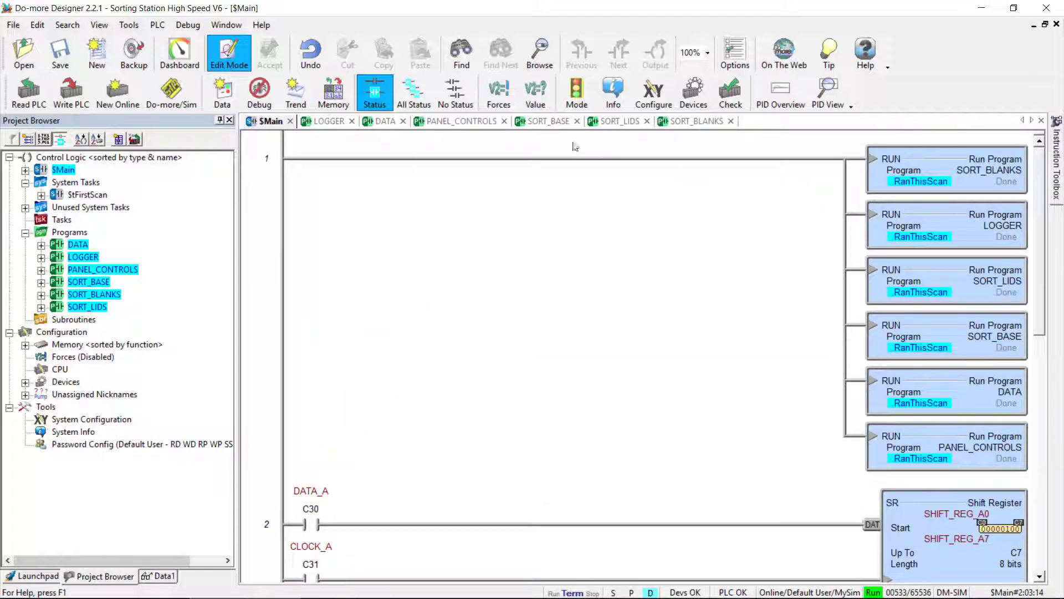
left_click(557, 125)
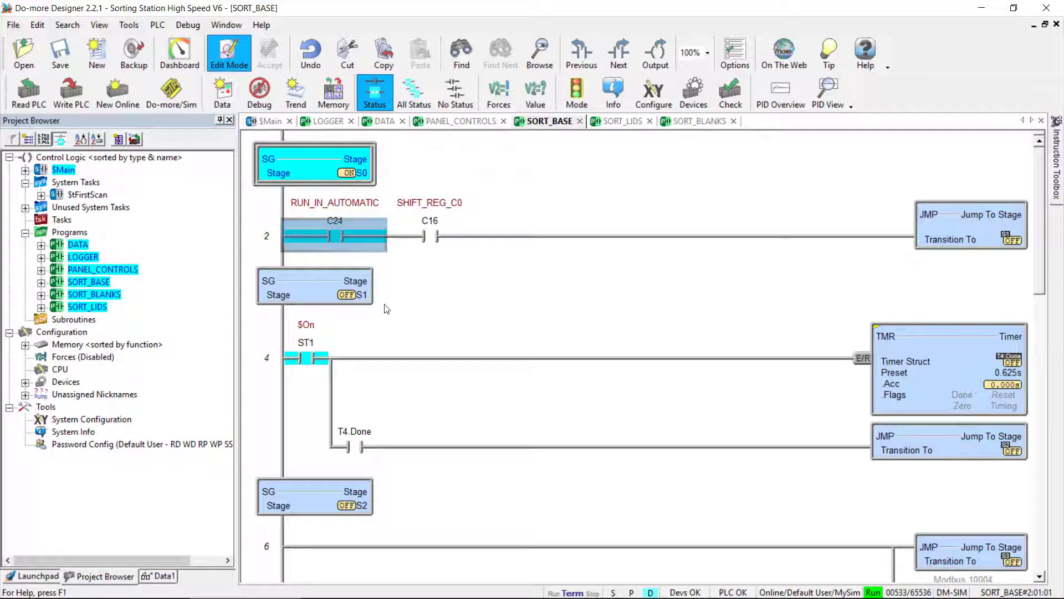
Step from the S1 stage past the T4.Done branch toward S2, then back up to C16 on rung 2.
left_click(312, 296)
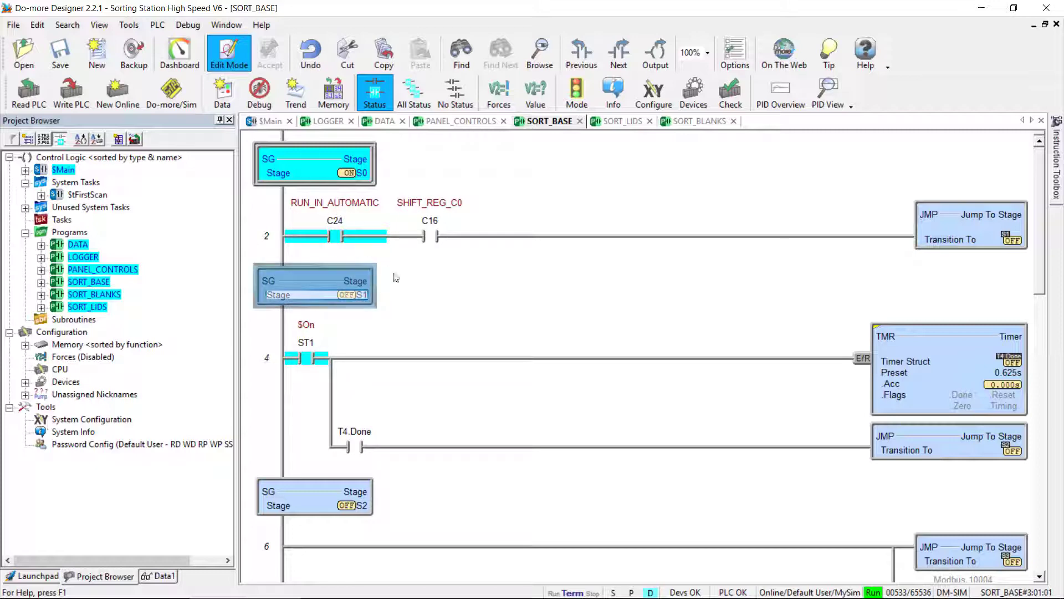
left_click(410, 288)
key("Down")
key("Down")
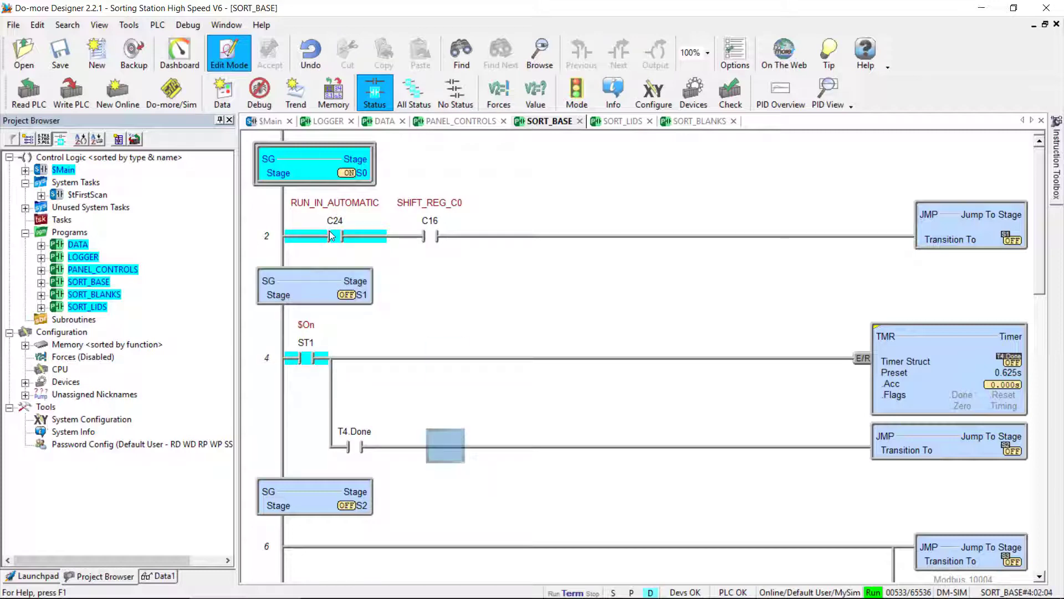
key("Down")
key("Up")
key("Up")
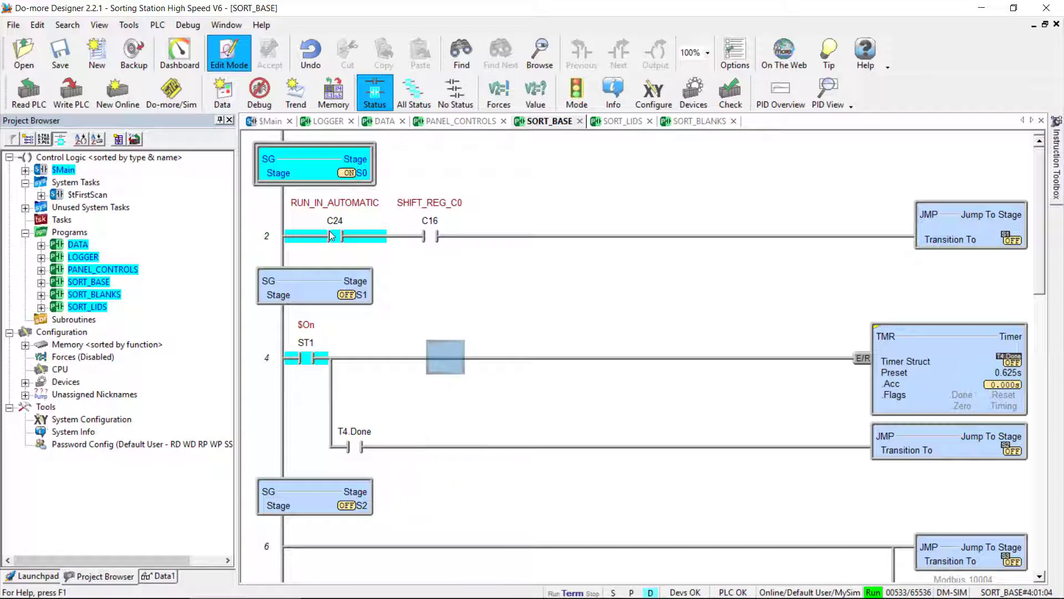
key("Up")
key("Up")
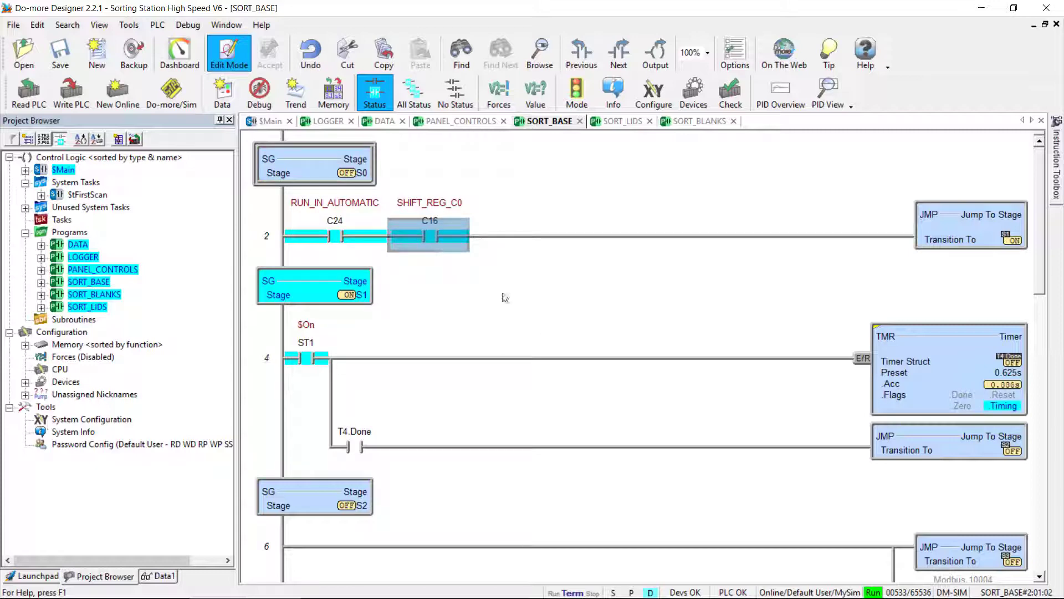
Move down to the T4.Done rung's JMP and TMR instructions, then switch to FACTORY I/O.
left_click(480, 298)
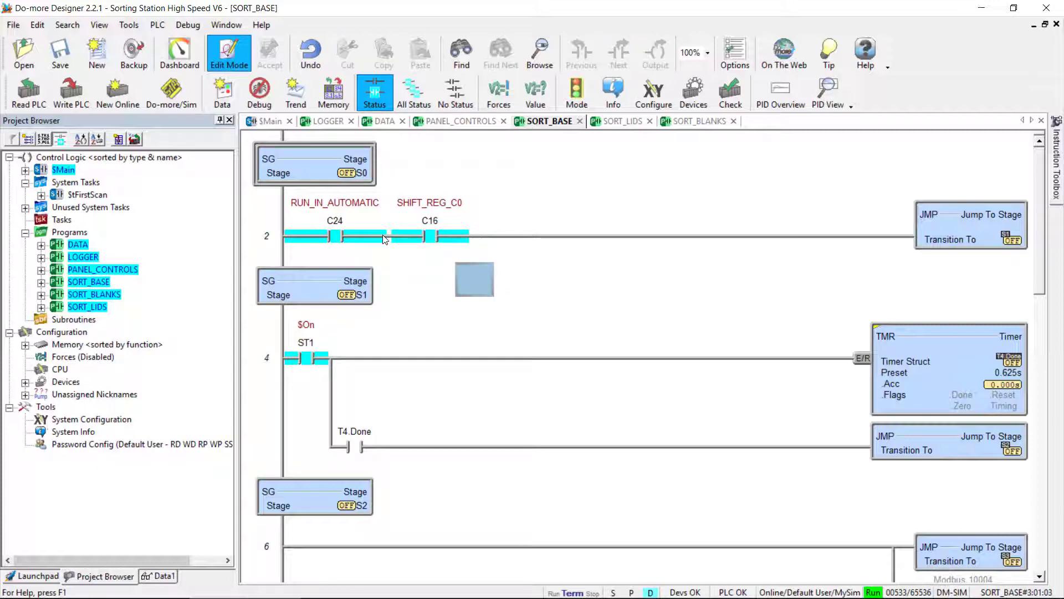
key("Down")
key("Down")
key("End")
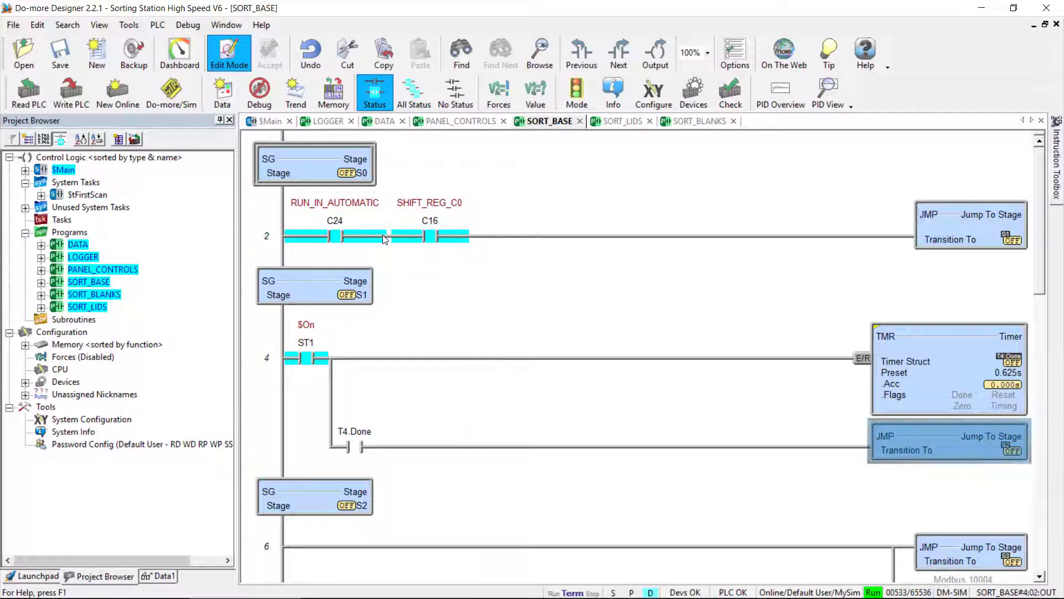
key("Up")
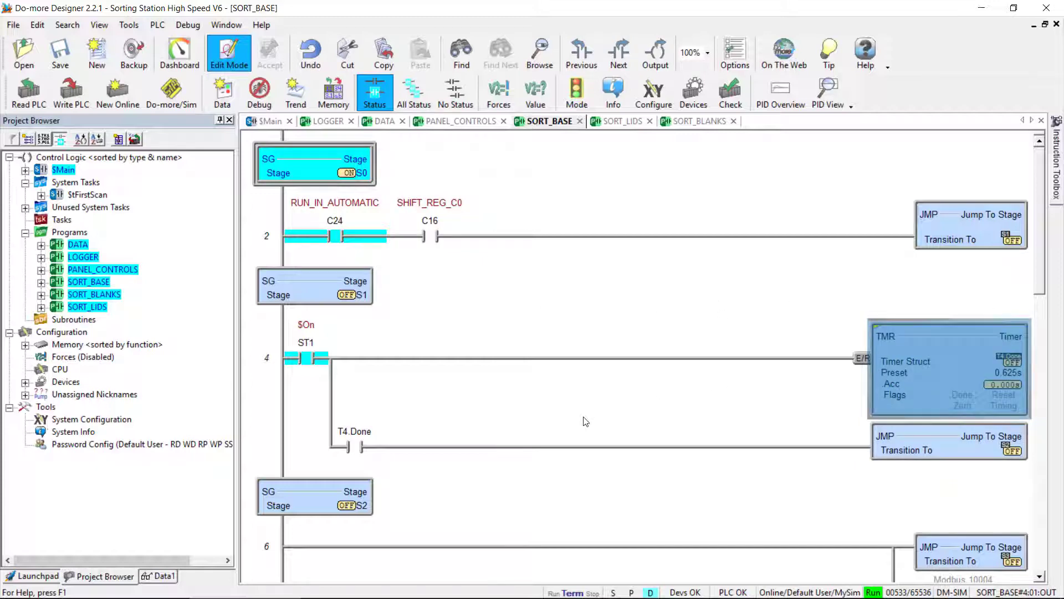
key("alt+Tab")
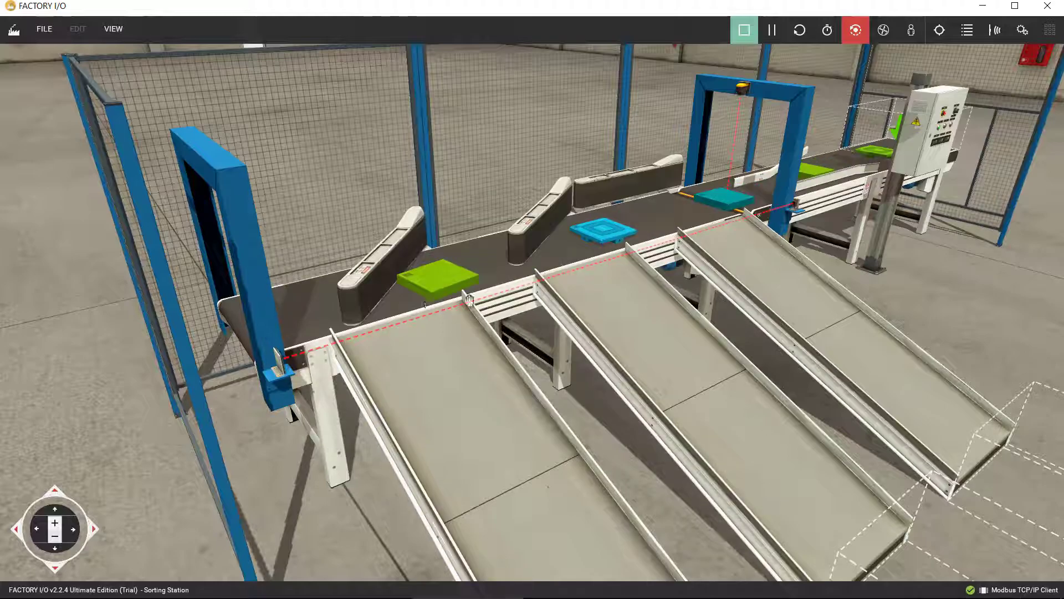
Glance at the ladder, watch parts on the sorting conveyor, then return to the live SORT_BASE ladder.
key("alt+Tab")
key("alt+Tab")
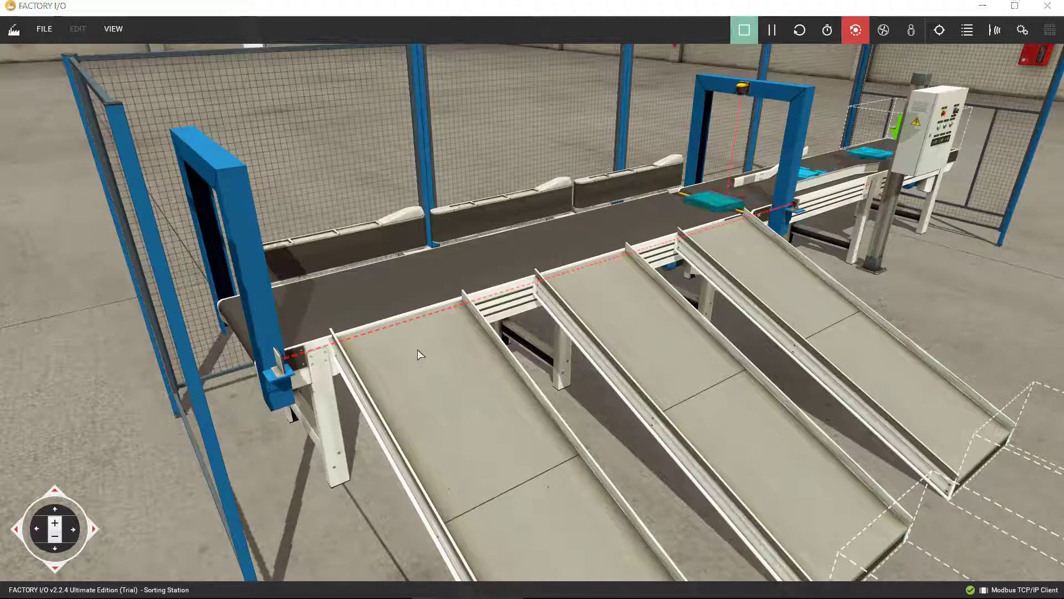
key("alt+Tab")
scroll(373, 303, "down", 3)
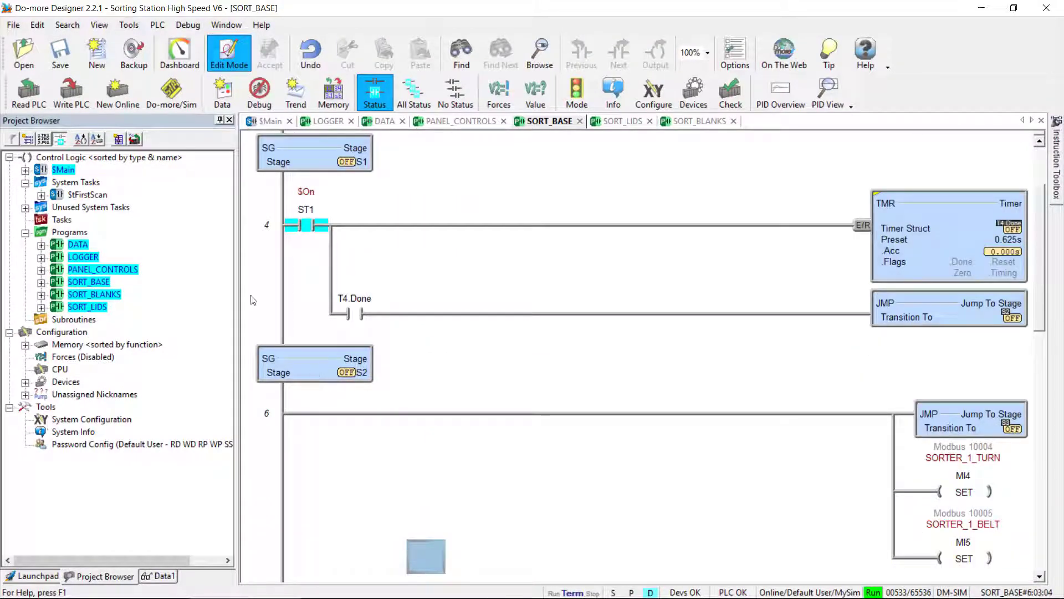
Scroll down through SORT_BASE stages S1 to S6 under live status, ending at the S4 stage box.
scroll(345, 408, "down", 1)
scroll(345, 407, "down", 2)
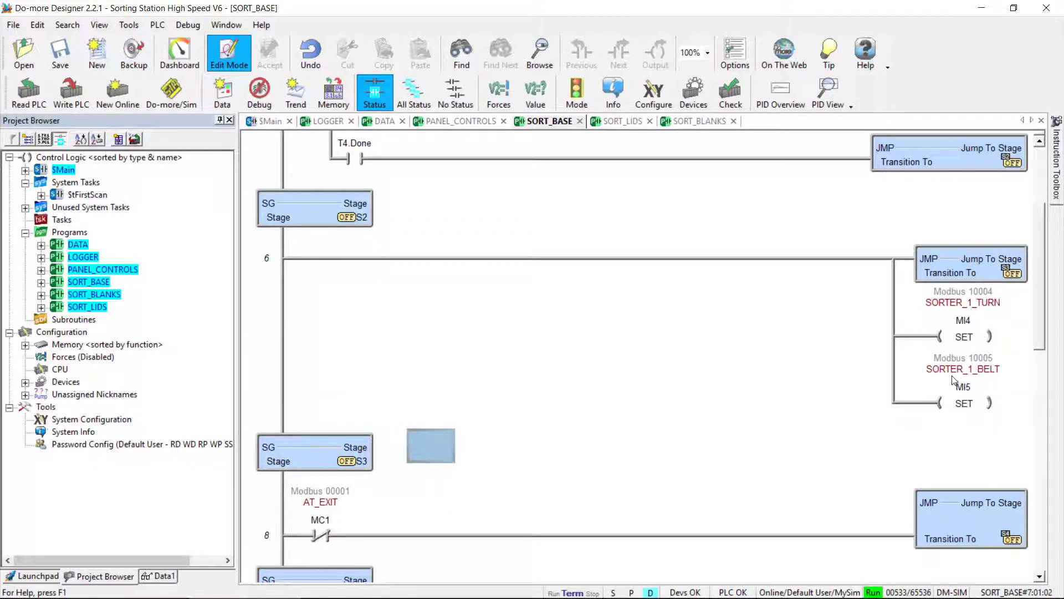
scroll(543, 322, "down", 1)
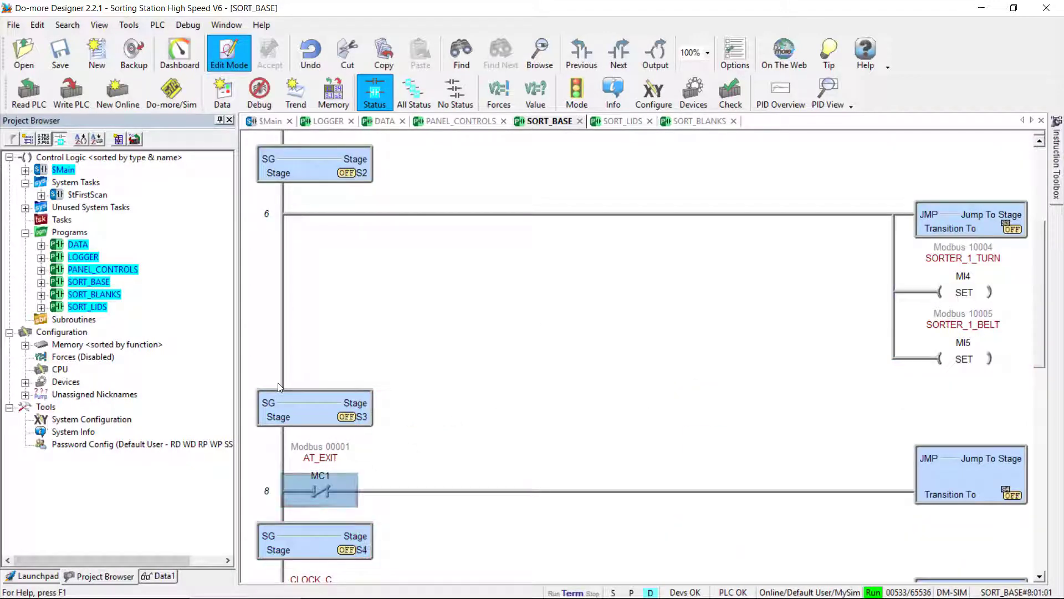
scroll(278, 386, "down", 2)
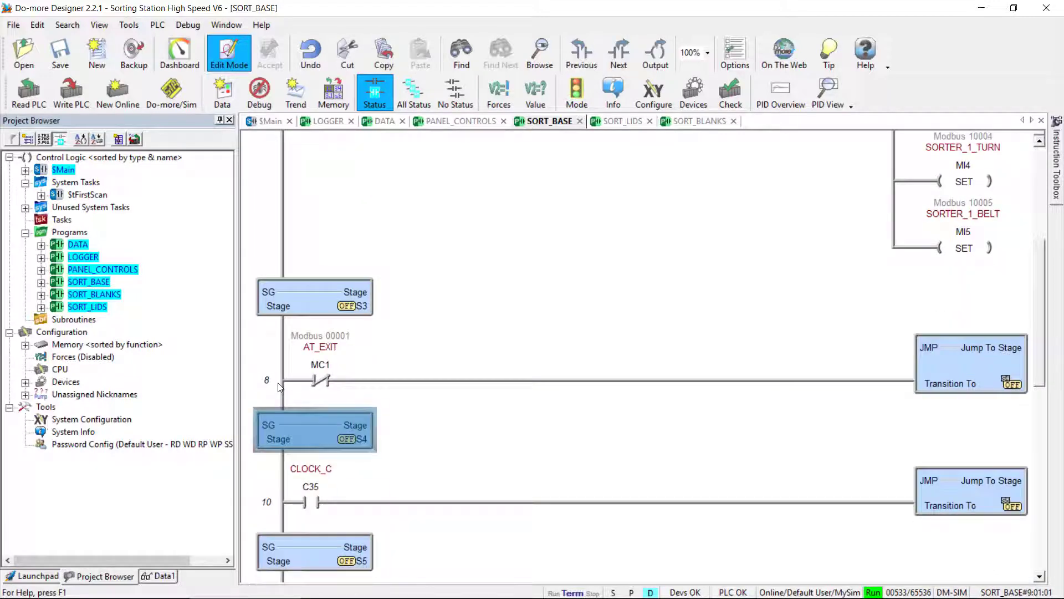
scroll(278, 386, "down", 1)
scroll(279, 386, "down", 1)
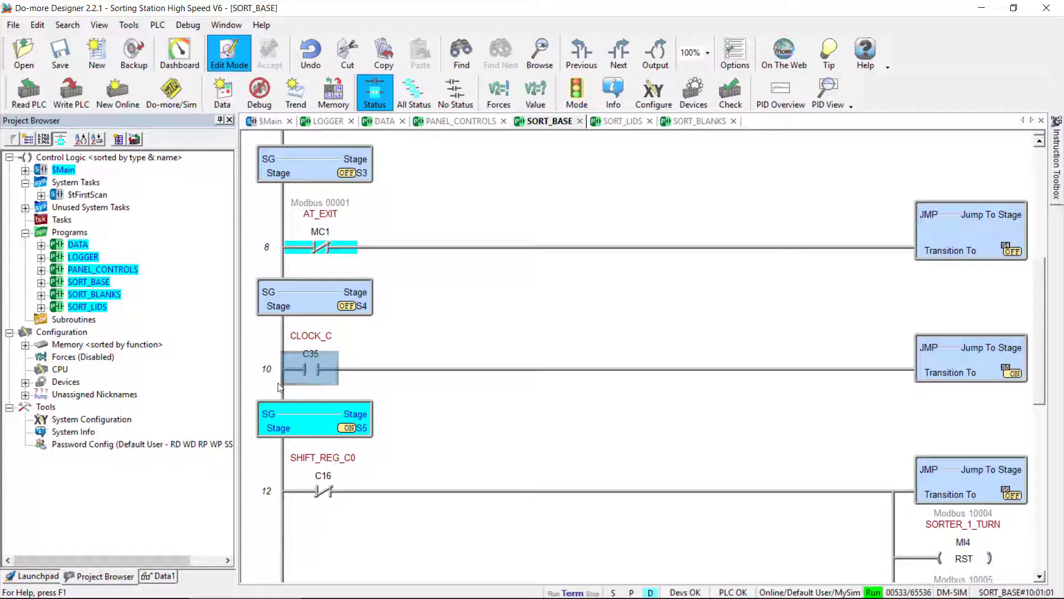
key("Up")
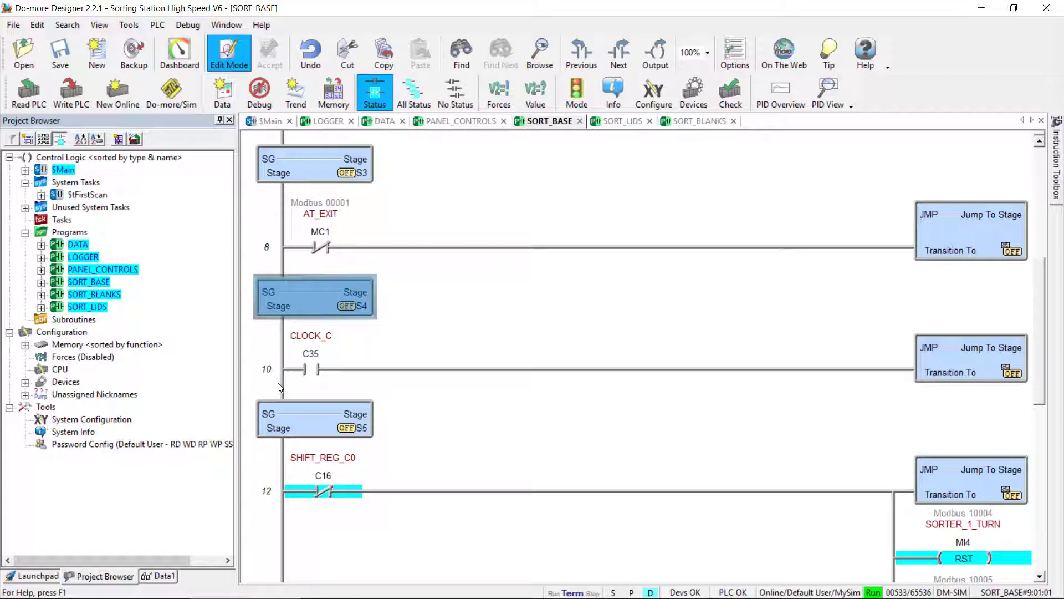
From the top of SORT_BASE, inspect rungs 7 to 12, including the C35, C16 and MI5 reset cells.
key("ctrl+Home")
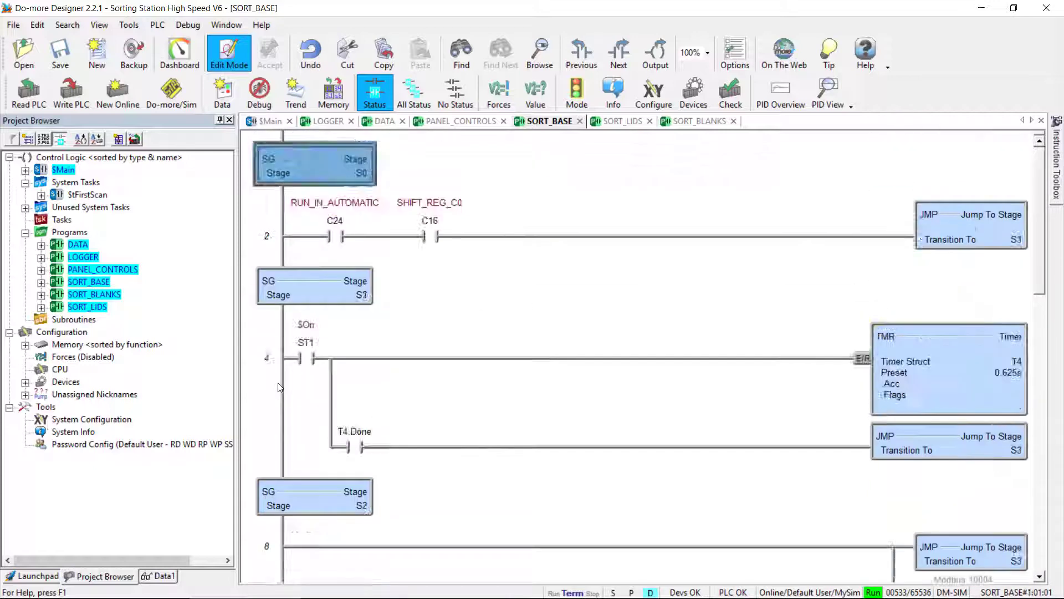
key("Down")
key("Down")
key("Down")
key("Down")
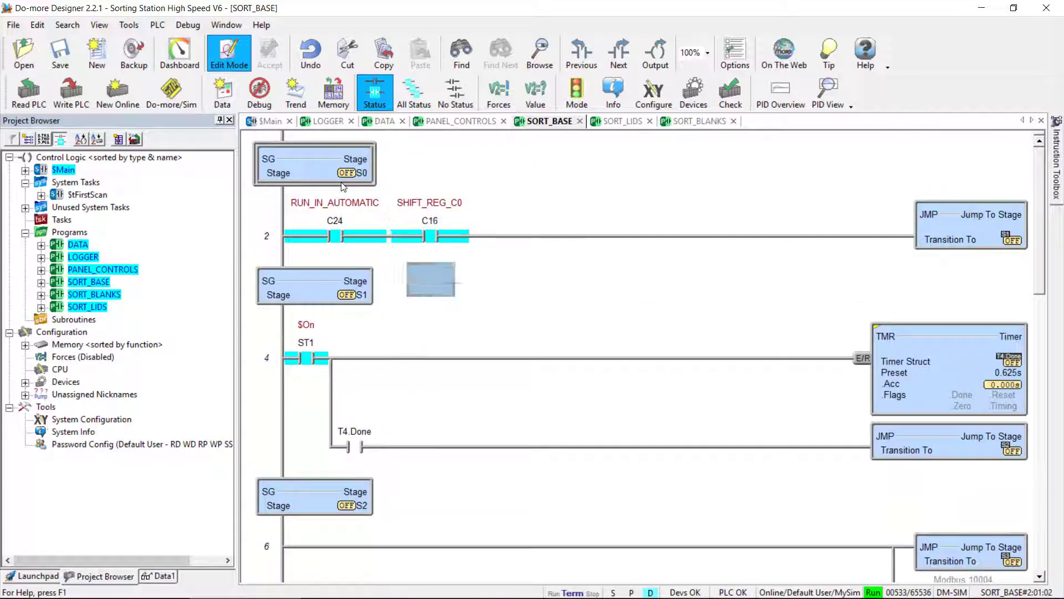
key("Down")
key("Down")
key("Down")
key("Down")
key("Down")
key("Down")
key("Down")
key("Down")
key("Down")
key("Down")
key("Down")
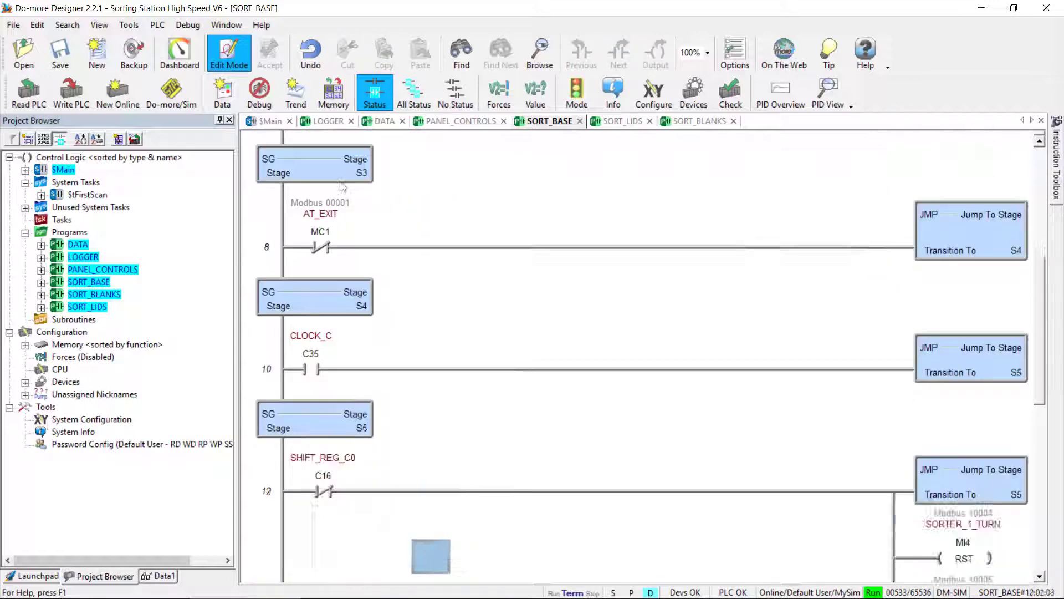
left_click(313, 365)
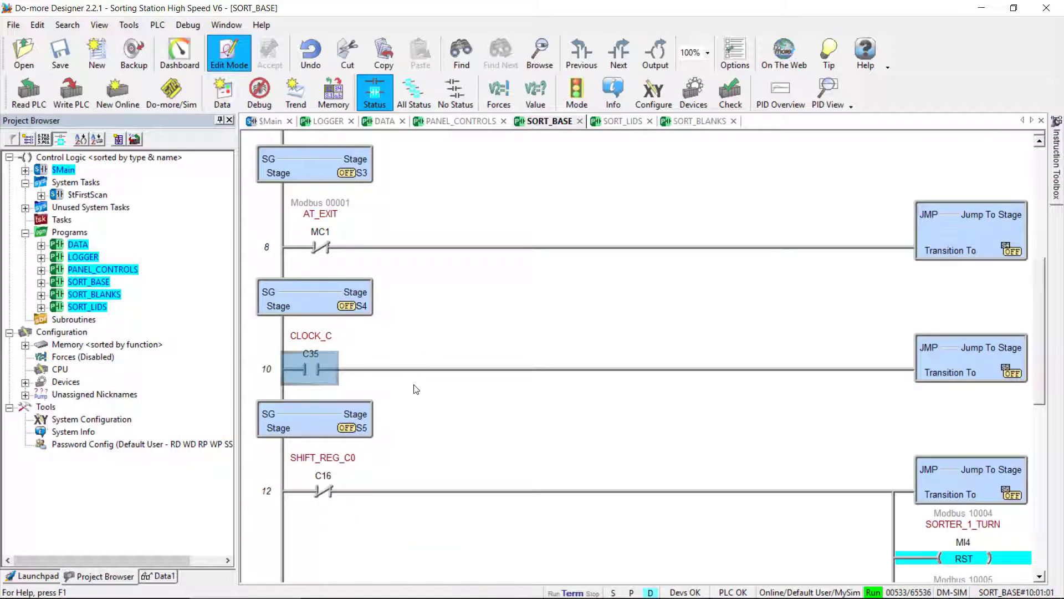
key("Down")
key("Down")
key("Down")
key("Down")
key("Down")
key("Down")
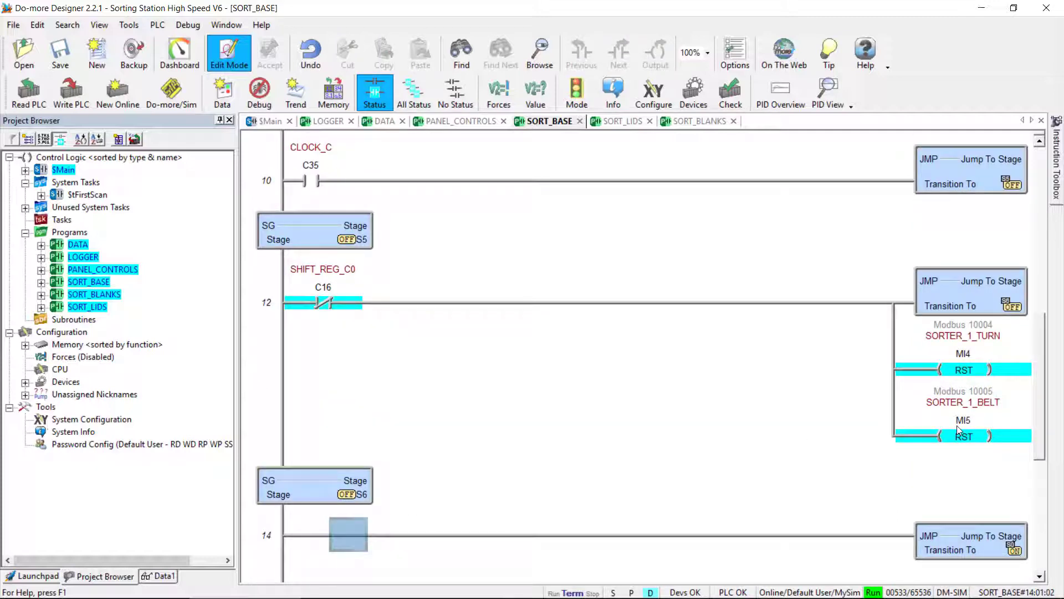
left_click(737, 408)
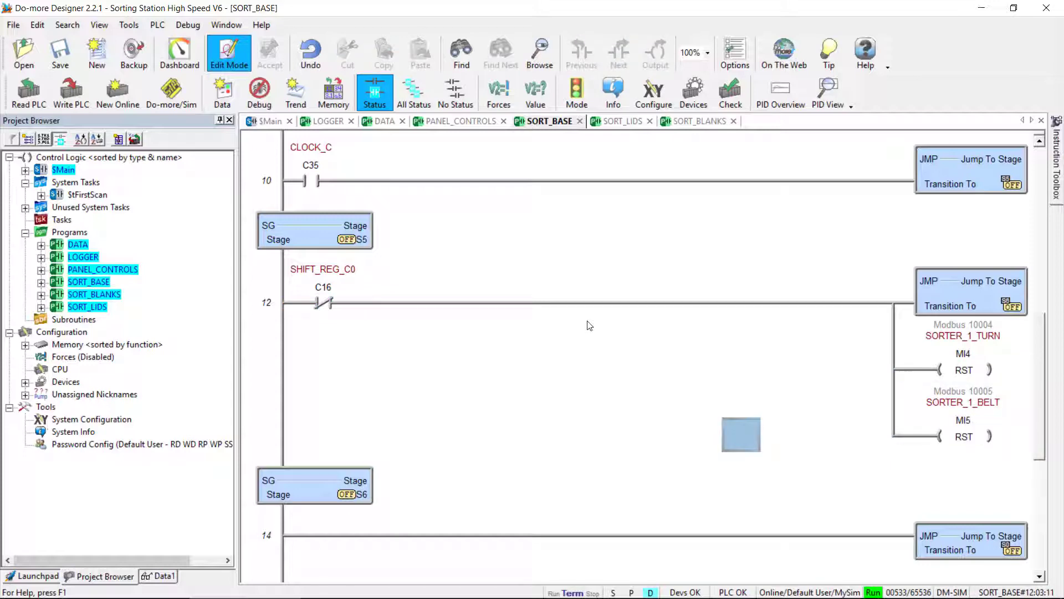
Review rung 15's NOP and rung 14's JMP, then return to stage S0 and rung 4.
key("Down")
key("Down")
key("Down")
key("Left")
key("End")
key("Up")
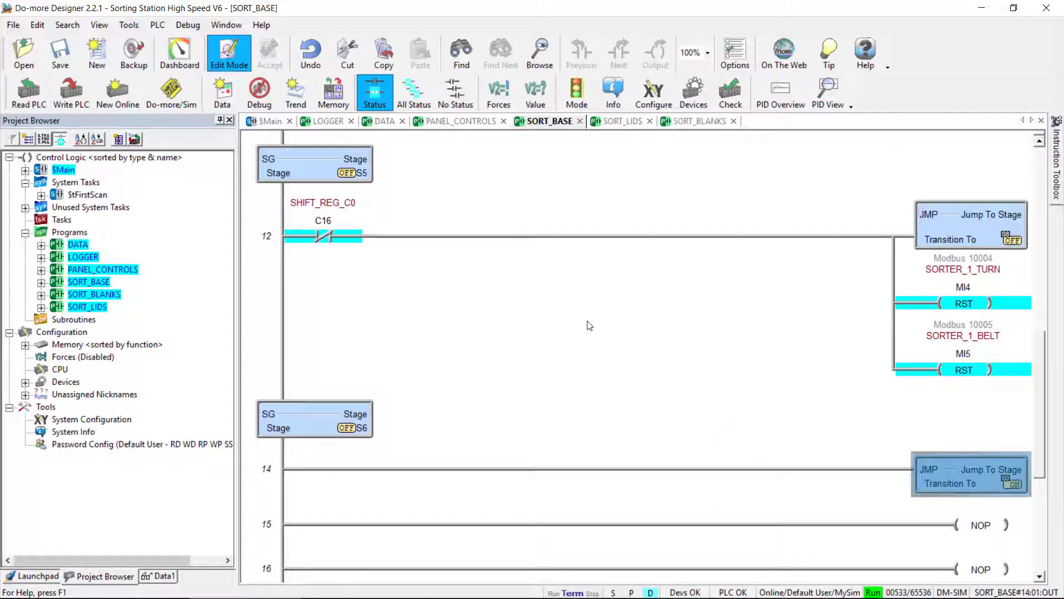
key("Home")
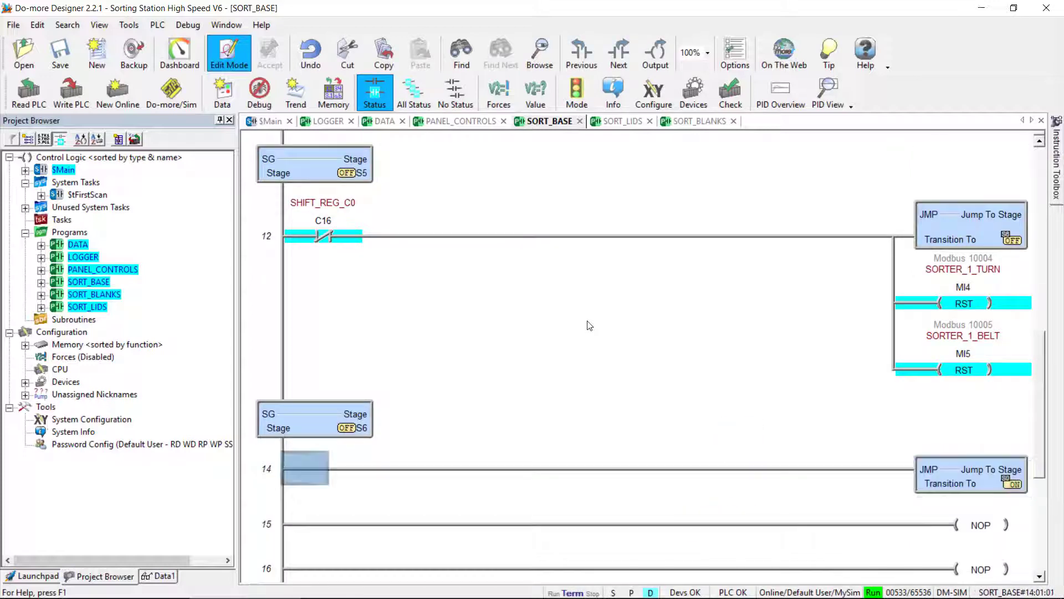
key("Up")
key("Up")
key("Up")
key("Up")
key("Up")
key("Up")
key("Up")
key("Up")
key("Up")
key("Up")
key("Up")
key("Up")
key("Up")
key("Up")
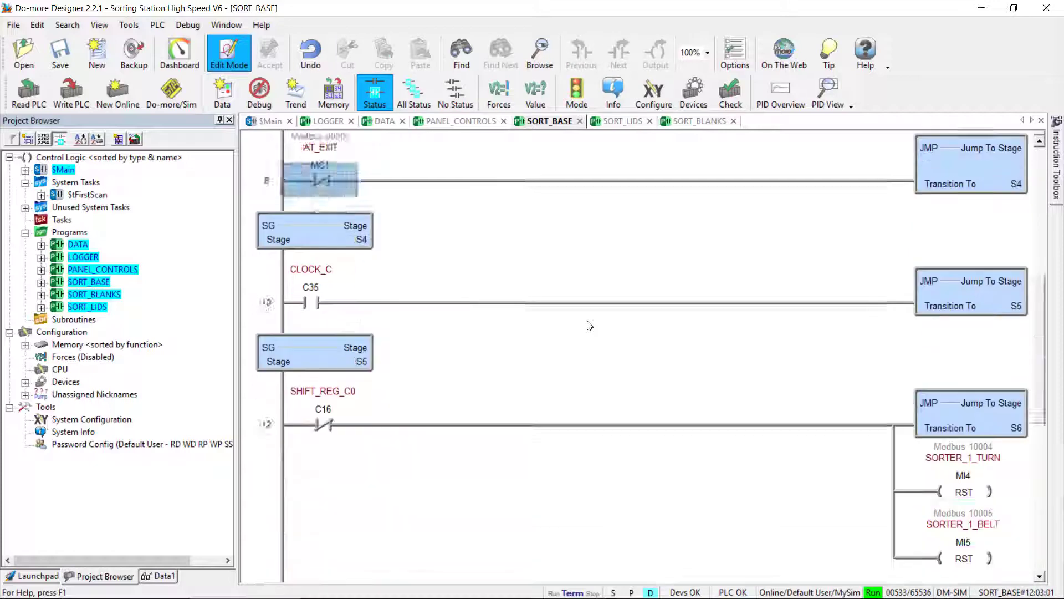
left_click(562, 356)
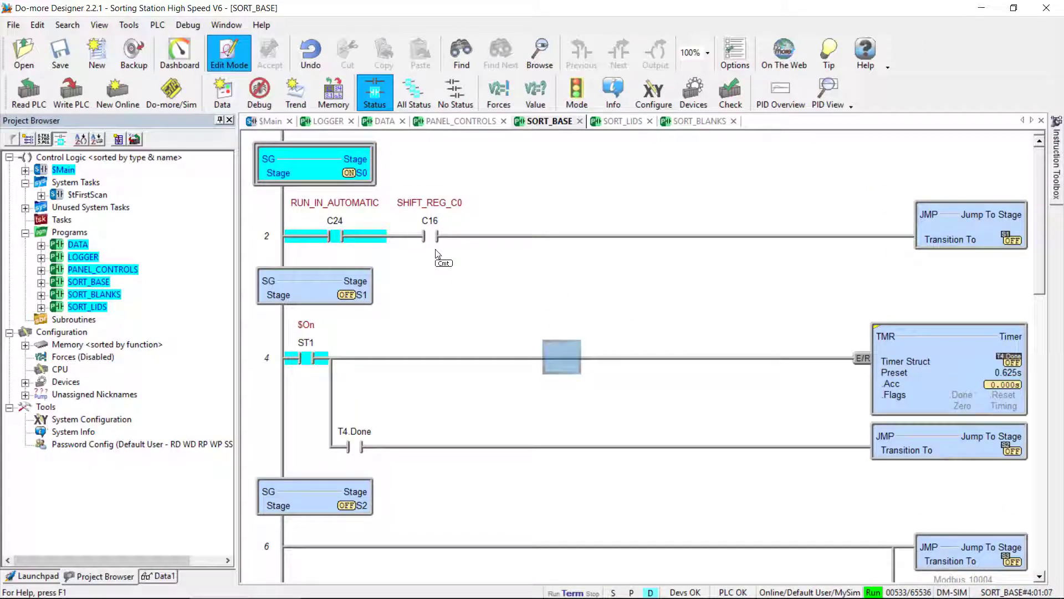
Look over the SORT_LIDS and SORT_BLANKS programs, then switch to the FACTORY I/O simulation.
left_click(621, 120)
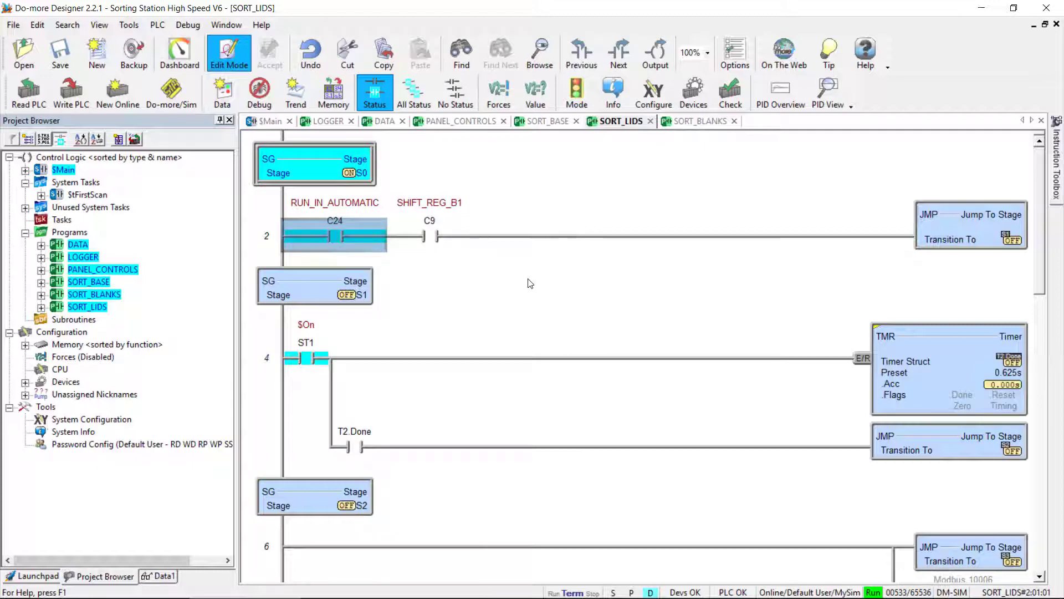
left_click(690, 122)
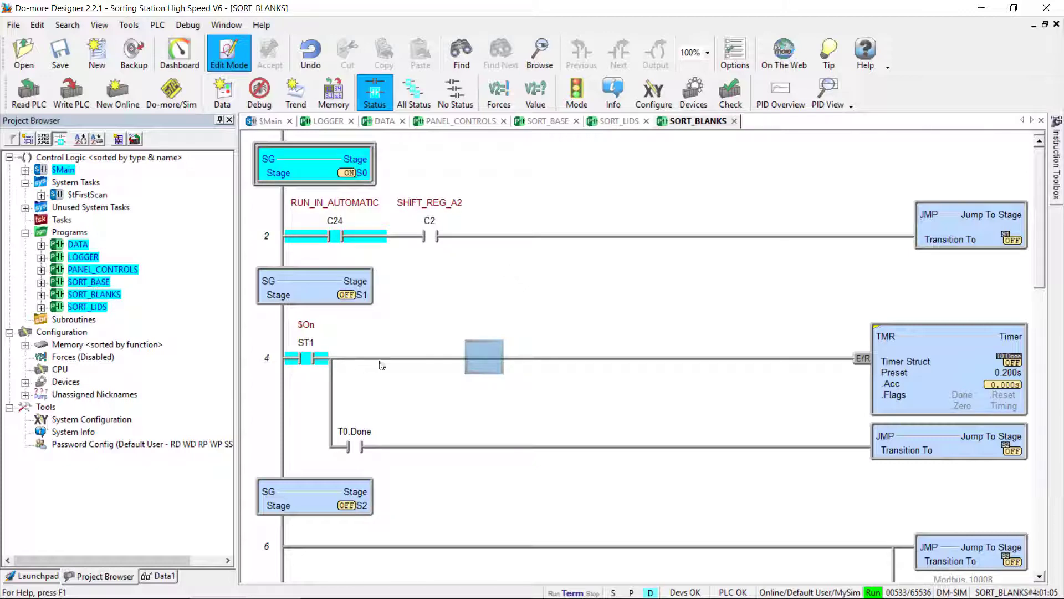
key("alt+Tab")
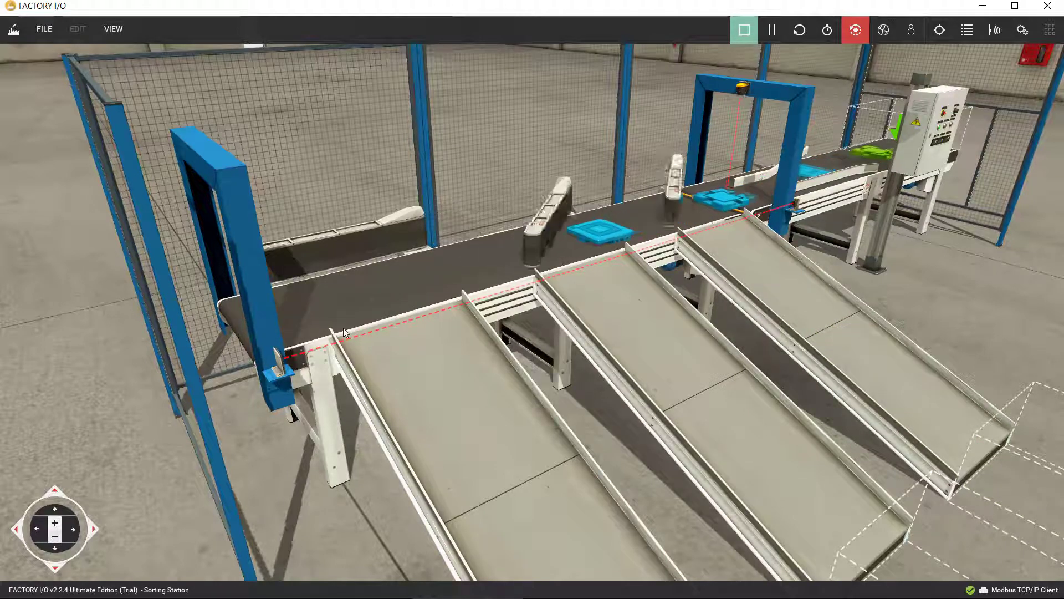
Fly from a wide front view of the station to a control-panel close-up showing 97, 63 and 80.
key("1")
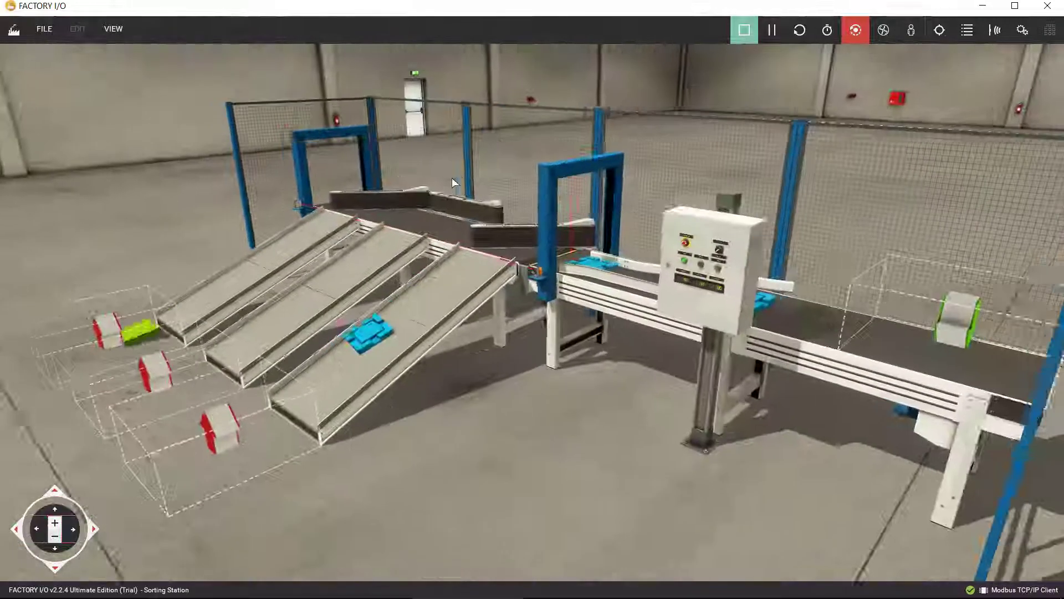
key("1")
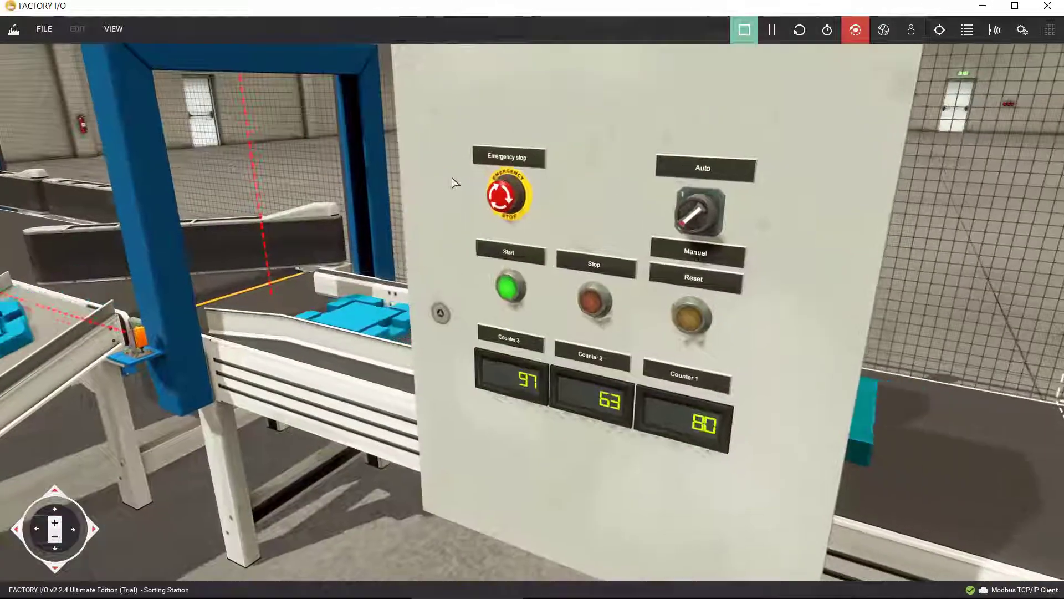